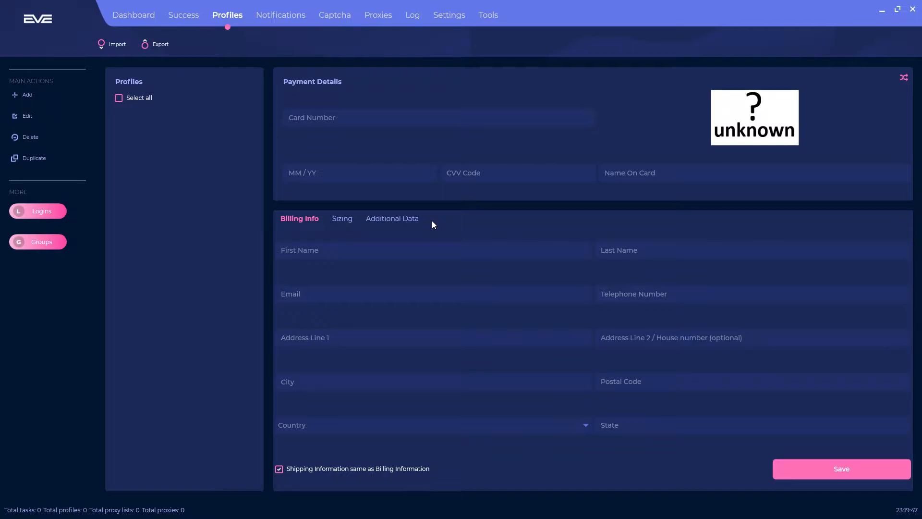
Enter the test card number in the Card Number field
{"action": "left_click", "coordinate": [21, 94]}
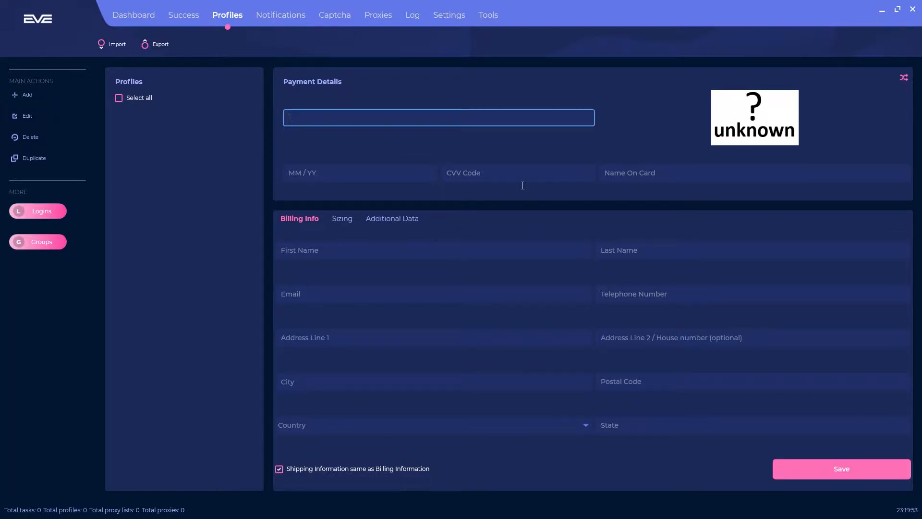
{"action": "left_click", "coordinate": [396, 185]}
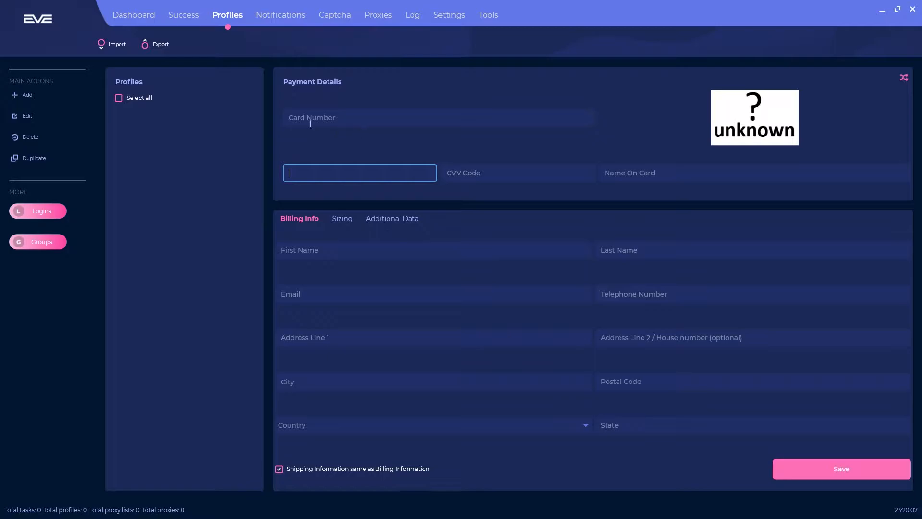
{"action": "left_click", "coordinate": [494, 173]}
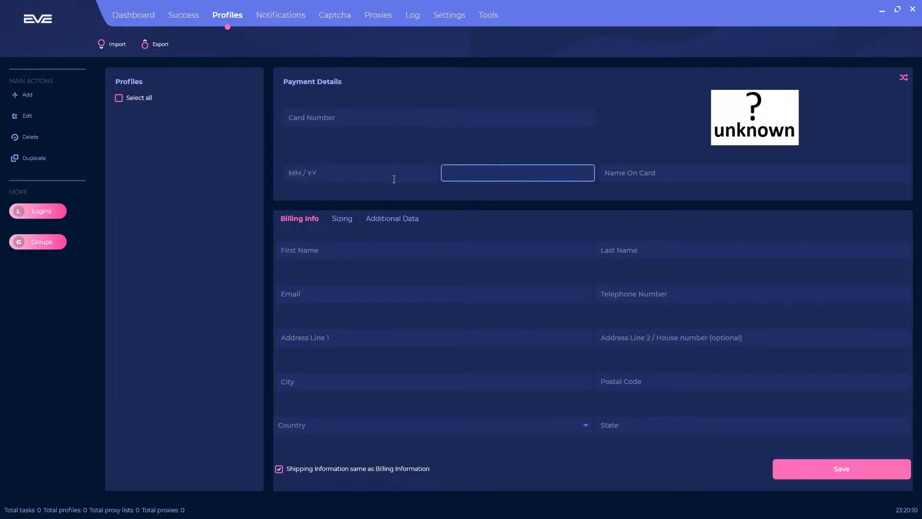
{"action": "left_click", "coordinate": [337, 175]}
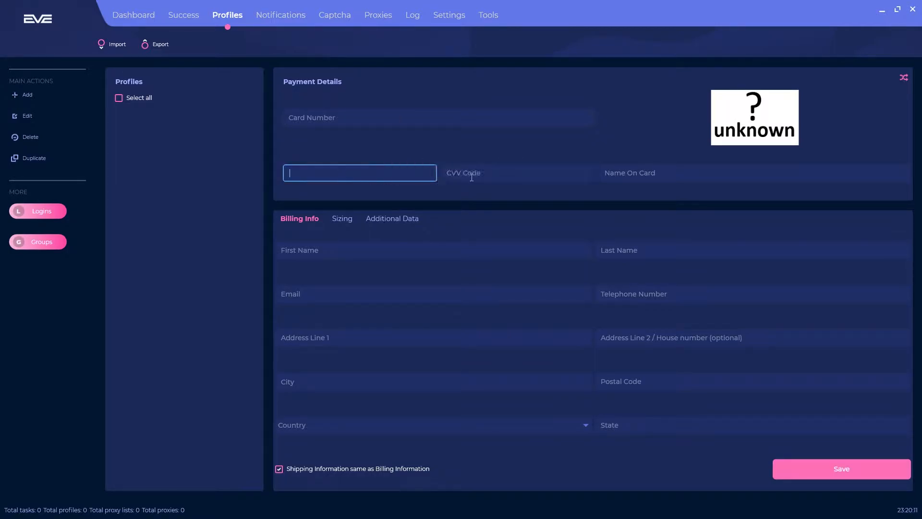
{"action": "left_click", "coordinate": [654, 173]}
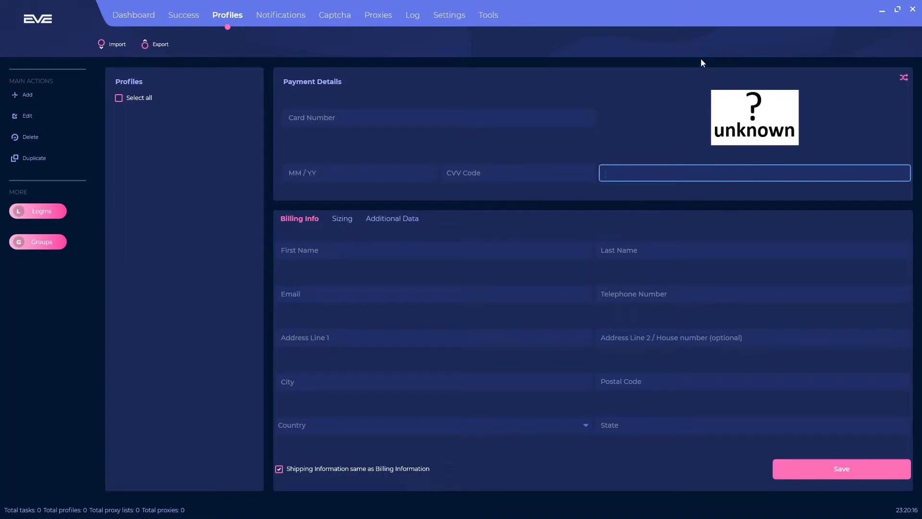
{"action": "left_click", "coordinate": [386, 118]}
{"action": "type", "text": "444444444444"}
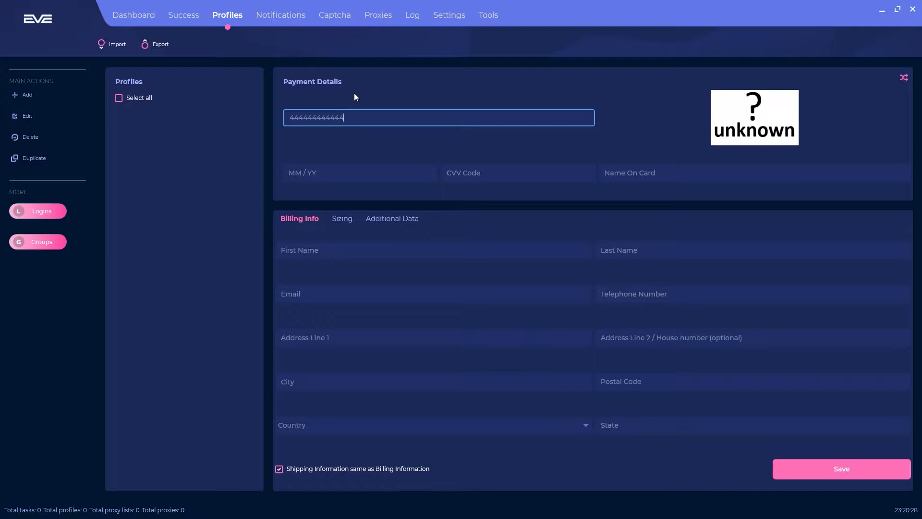
Fill in expiry 12 / 22, the CVV code and the cardholder's name
{"action": "left_click", "coordinate": [346, 176]}
{"action": "type", "text": "12 / 22"}
{"action": "left_click", "coordinate": [480, 175]}
{"action": "type", "text": "123"}
{"action": "left_click", "coordinate": [650, 181]}
{"action": "type", "text": "John Doe"}
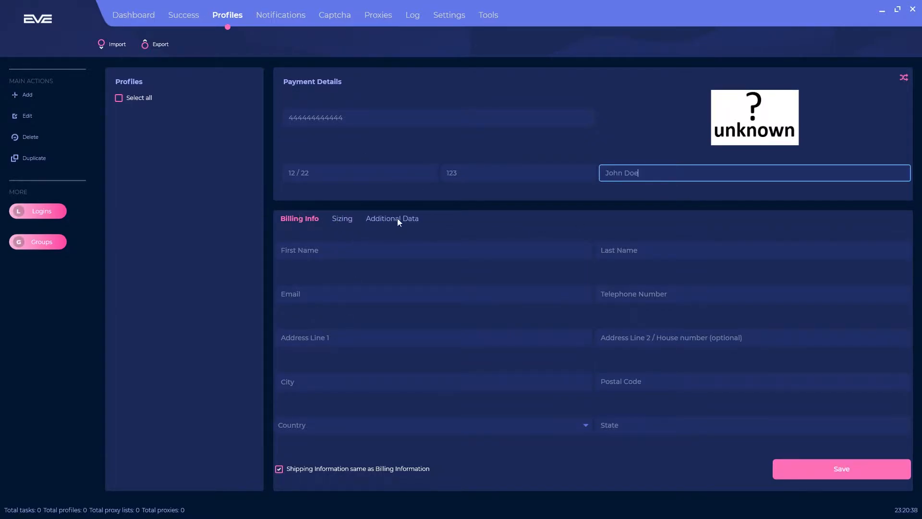
Toggle shipping-same-as-billing off and back on, leaving it enabled, and show the Sizing tab
{"action": "left_click", "coordinate": [280, 472]}
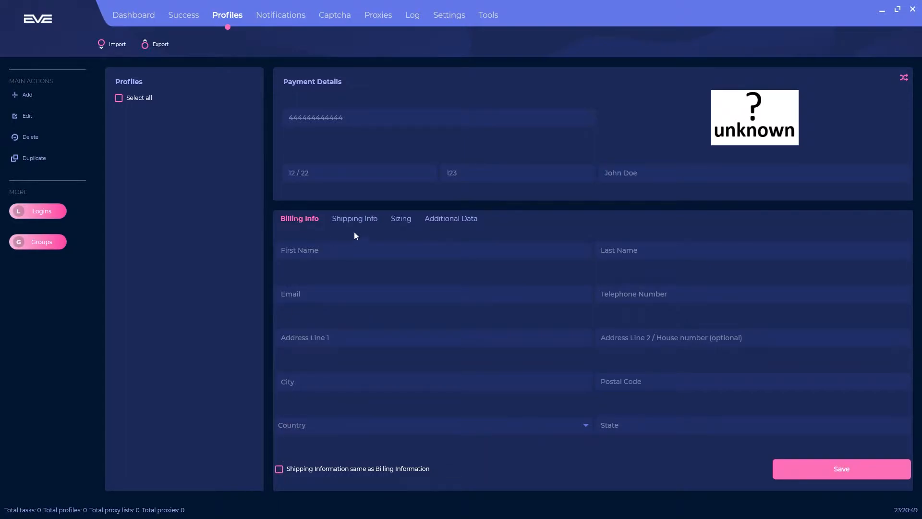
{"action": "left_click", "coordinate": [280, 469]}
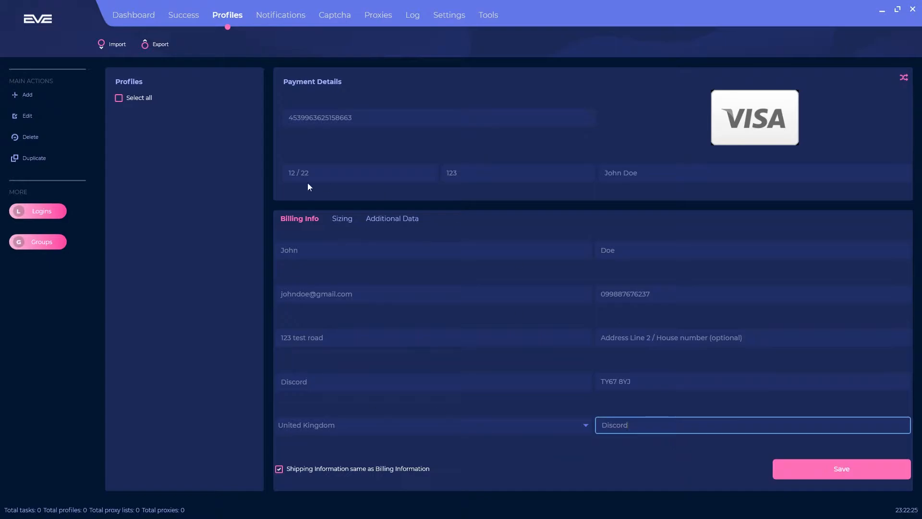
{"action": "left_click", "coordinate": [339, 219]}
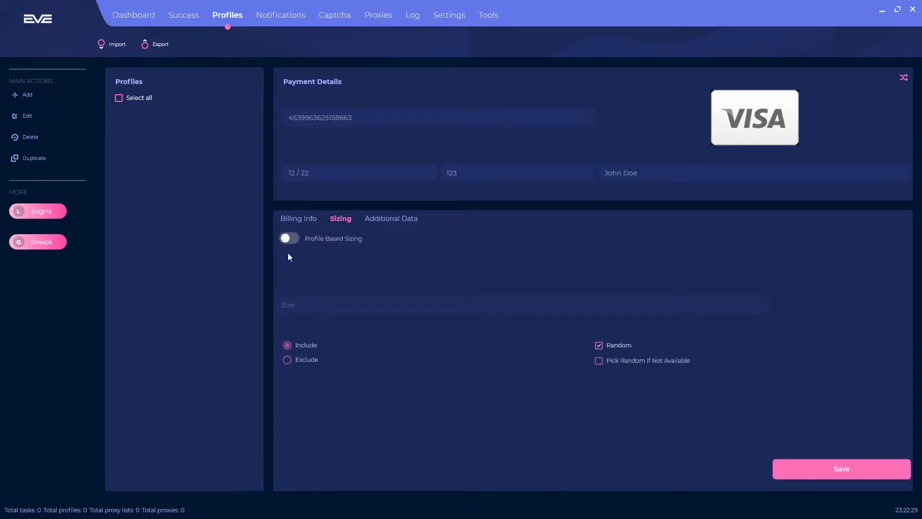
Enable Profile Based Sizing, enter size 4, and choose Exclude instead of Include
{"action": "left_click", "coordinate": [288, 239]}
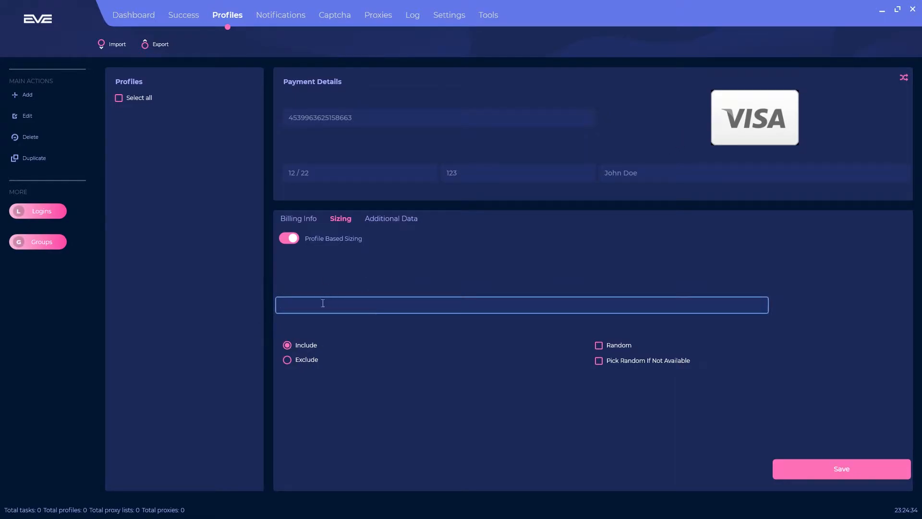
{"action": "type", "text": "4"}
{"action": "left_click", "coordinate": [294, 346]}
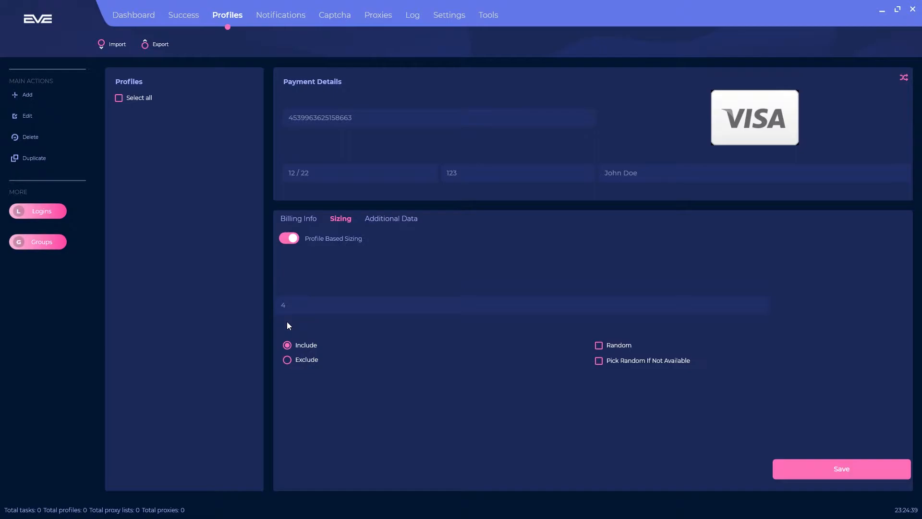
{"action": "left_click", "coordinate": [288, 360]}
Tick Pick Random If Not Available with size 4, then switch Profile Based Sizing back off
{"action": "left_click", "coordinate": [605, 347]}
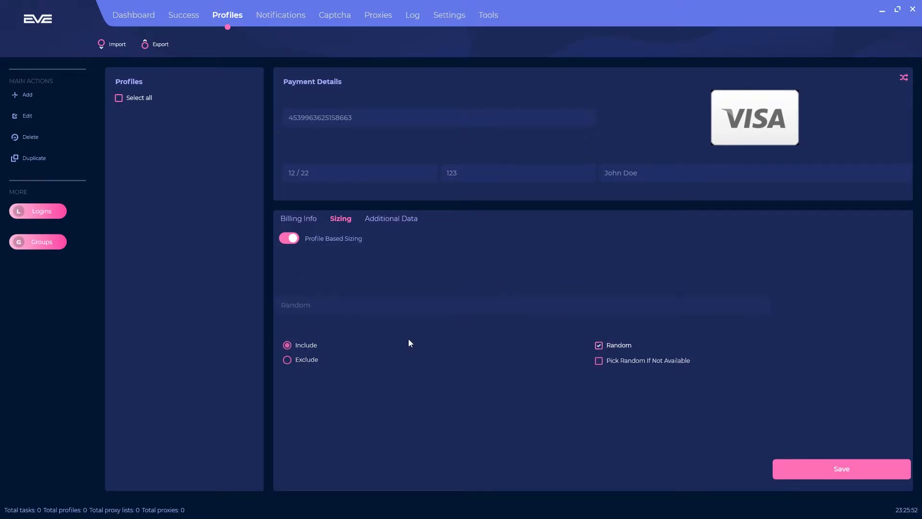
{"action": "left_click", "coordinate": [600, 361]}
{"action": "left_click", "coordinate": [358, 310]}
{"action": "type", "text": "4"}
{"action": "left_click", "coordinate": [438, 355]}
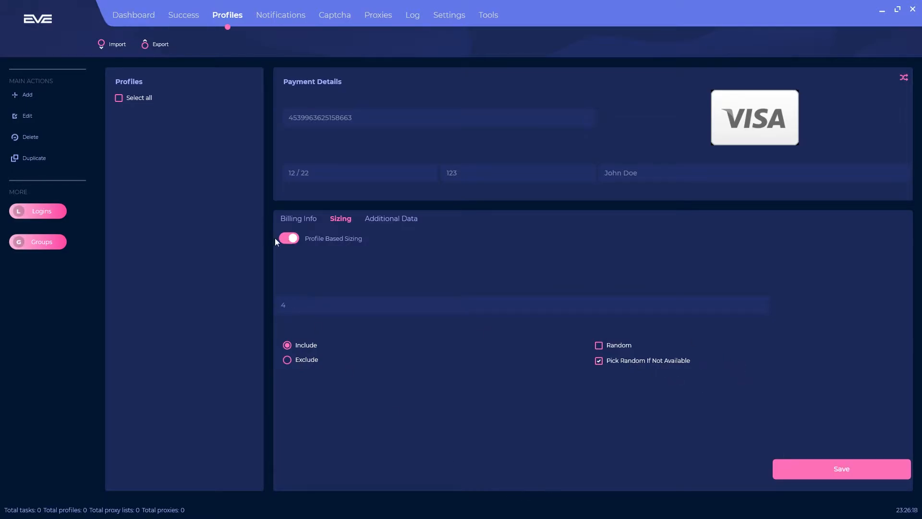
{"action": "left_click", "coordinate": [289, 240]}
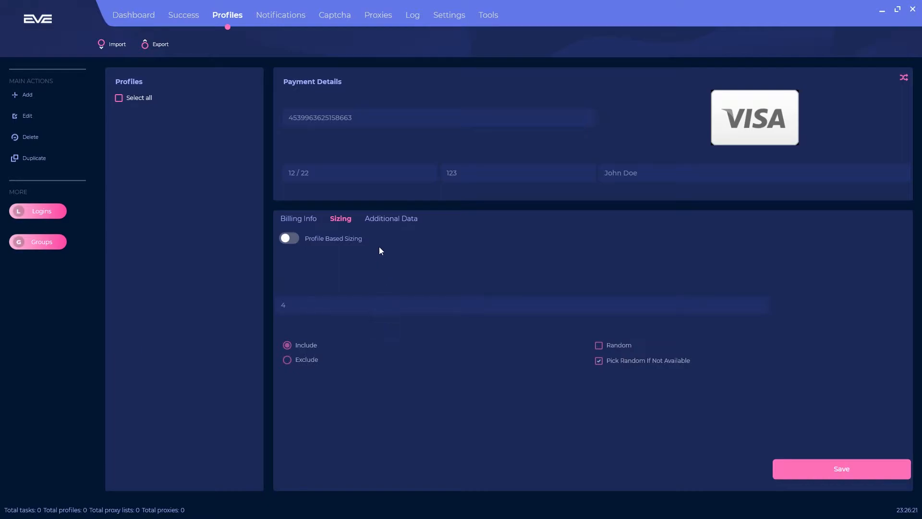
{"action": "left_click", "coordinate": [379, 218]}
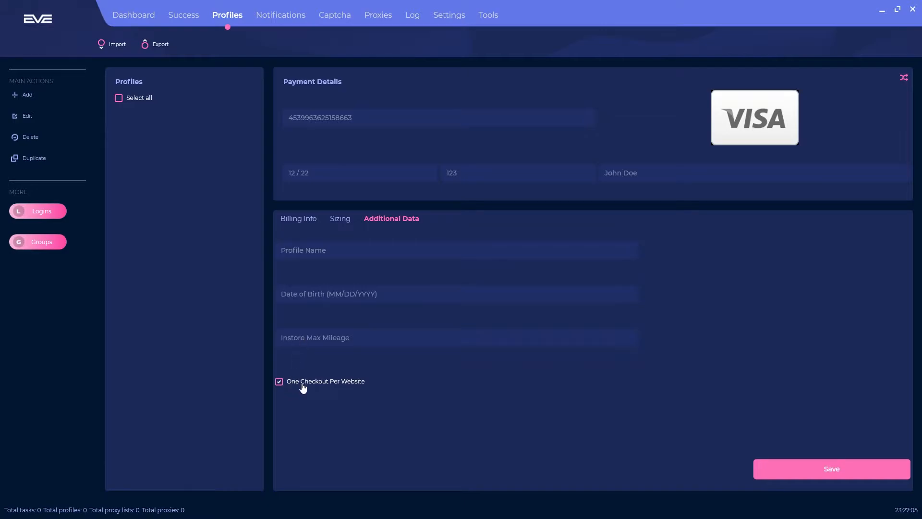
Name the profile 'Video Test', set date of birth 12/12/2022, and tick One Checkout Per Website
{"action": "left_click", "coordinate": [310, 252]}
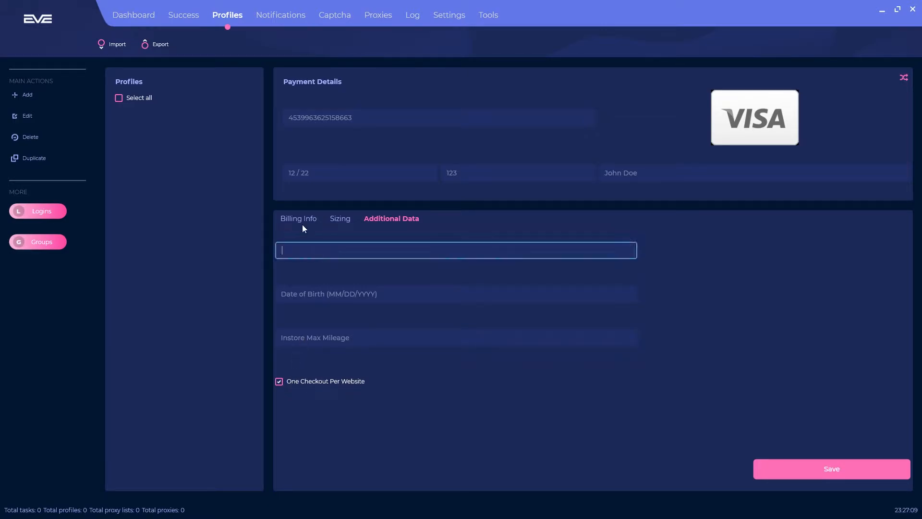
{"action": "type", "text": "Video Test"}
{"action": "left_click", "coordinate": [365, 300]}
{"action": "type", "text": "12/12/2002022002"}
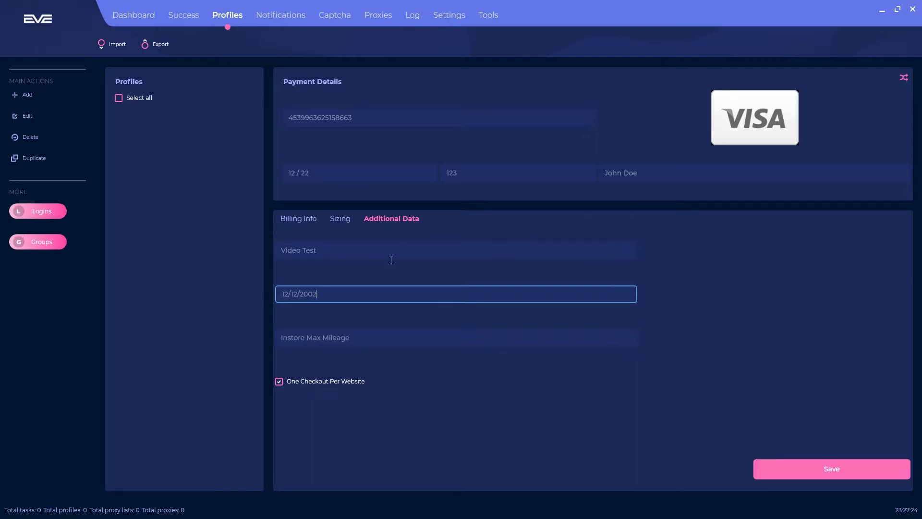
{"action": "left_click", "coordinate": [506, 346]}
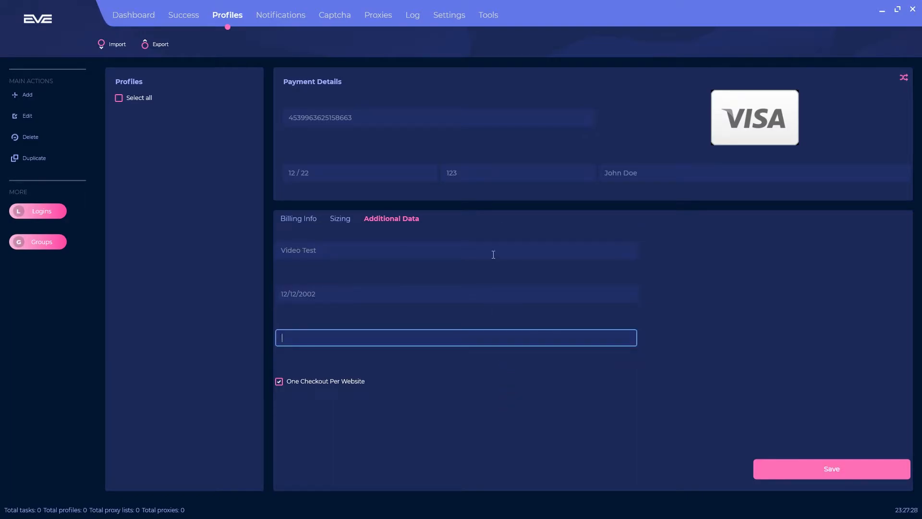
{"action": "left_click", "coordinate": [359, 293]}
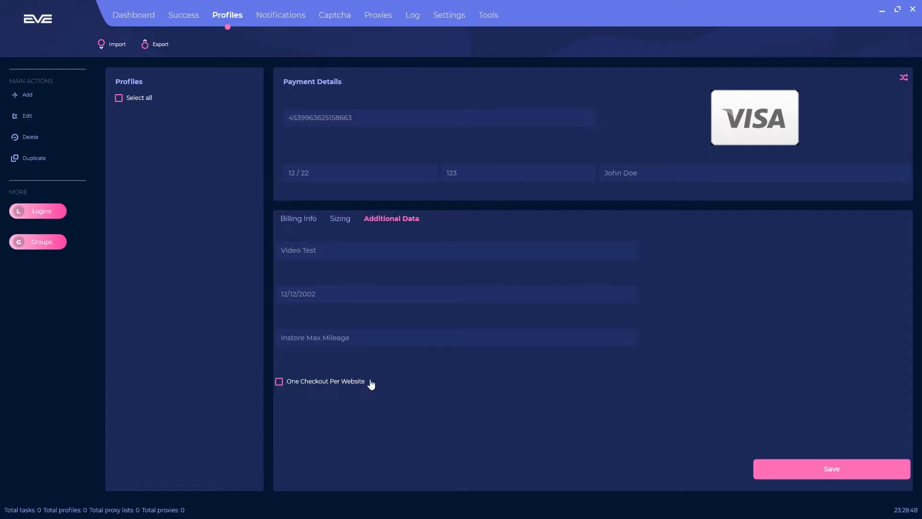
{"action": "left_click", "coordinate": [362, 383]}
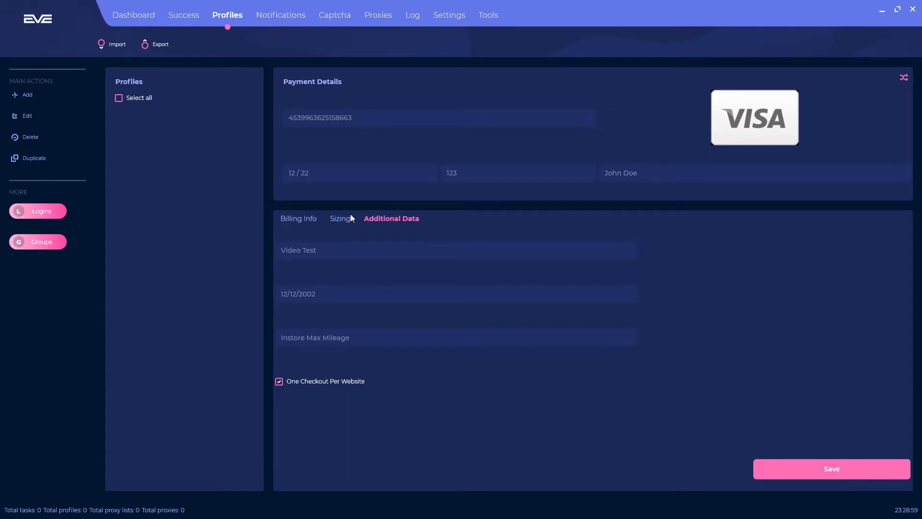
Review Sizing and Billing, save the Video Test profile, and select its row in the list
{"action": "left_click", "coordinate": [343, 219]}
{"action": "left_click", "coordinate": [315, 219]}
{"action": "left_click", "coordinate": [822, 472]}
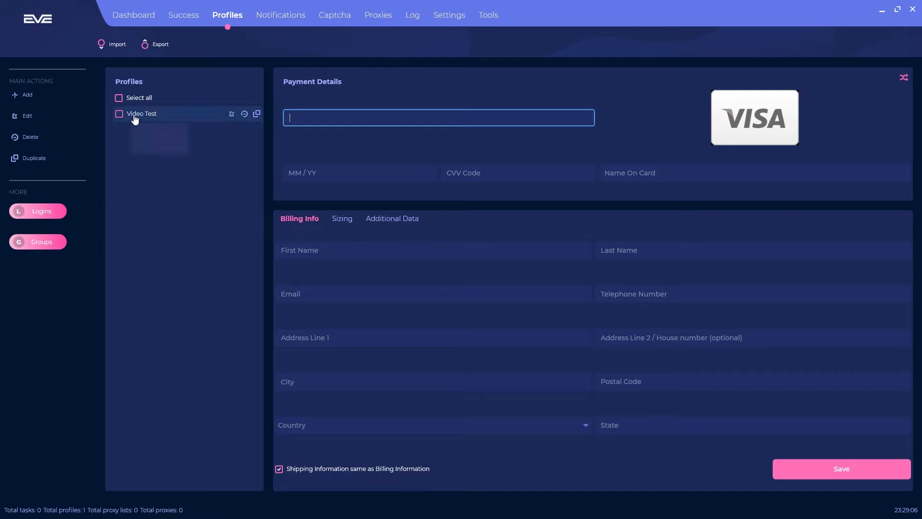
{"action": "mouse_move", "coordinate": [151, 119]}
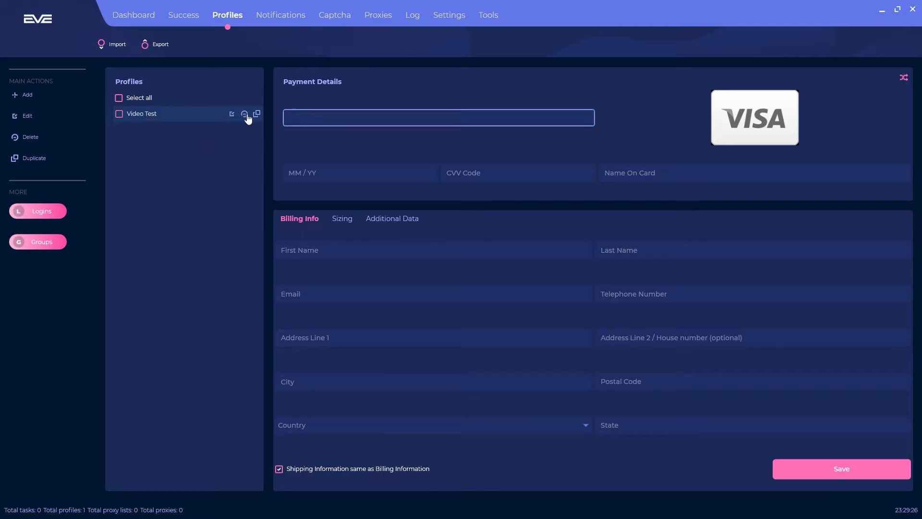
{"action": "left_click", "coordinate": [127, 115]}
{"action": "left_click", "coordinate": [123, 113]}
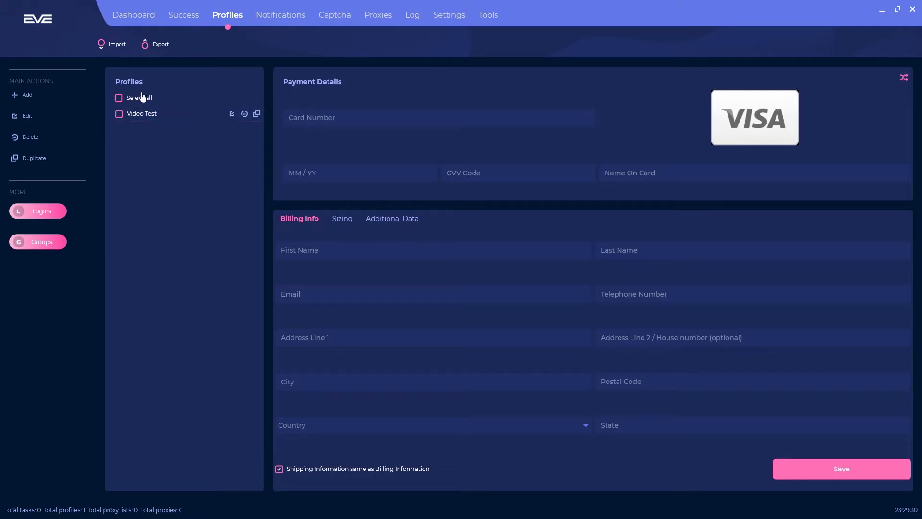
{"action": "left_click", "coordinate": [123, 115]}
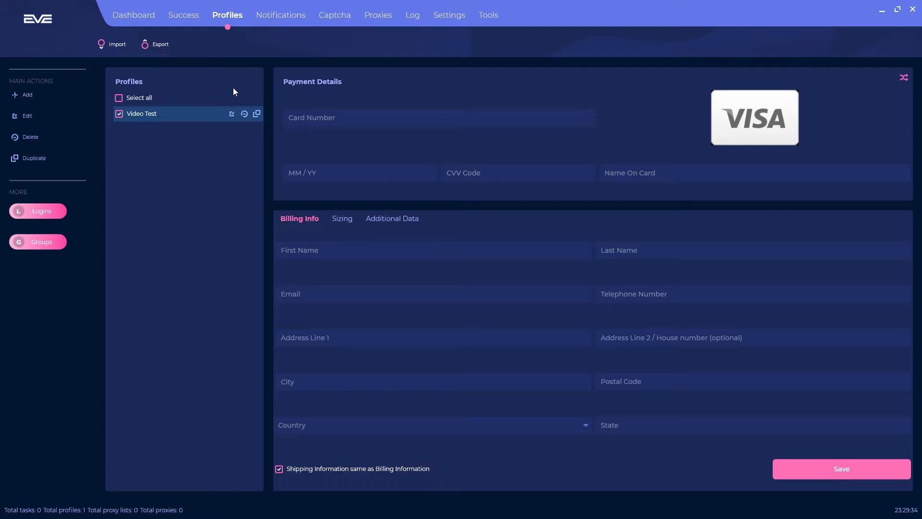
{"action": "mouse_move", "coordinate": [237, 116]}
{"action": "mouse_move", "coordinate": [165, 114]}
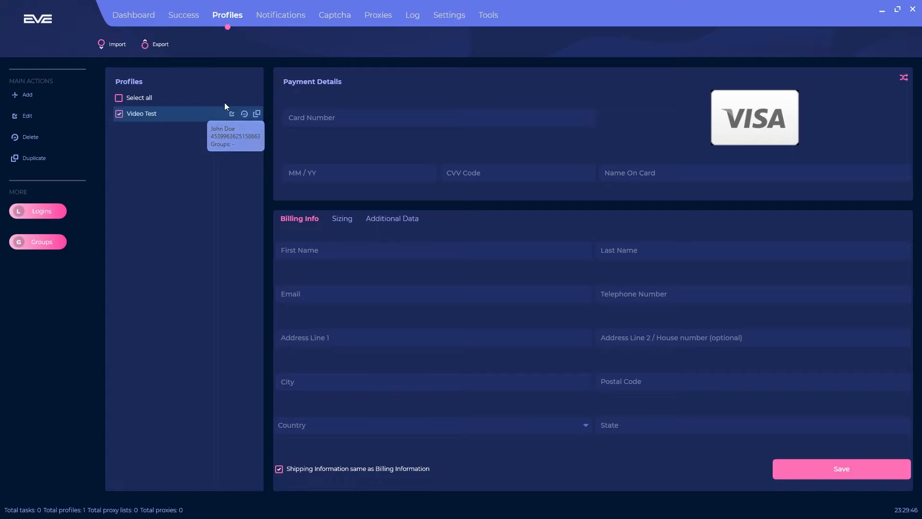
Rename the profile to 'Video Test.' by adding a trailing period, and save it
{"action": "left_click", "coordinate": [233, 114]}
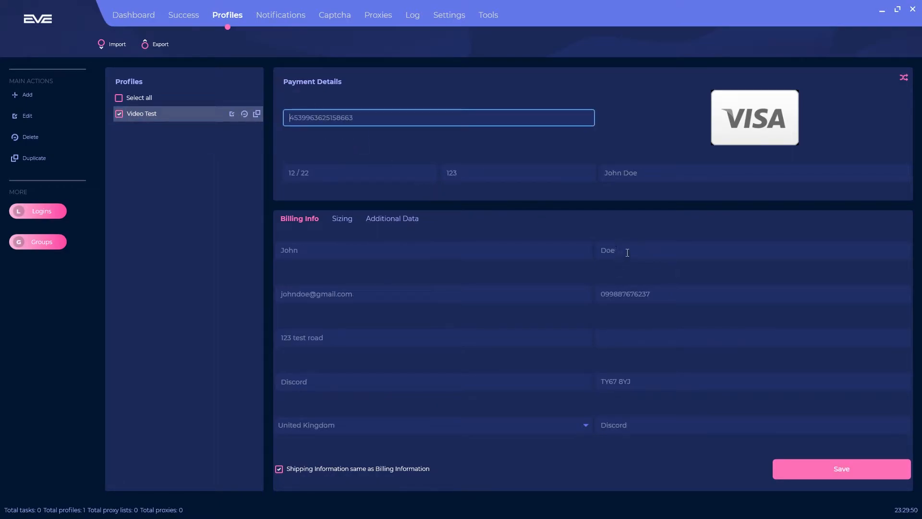
{"action": "left_click", "coordinate": [403, 220]}
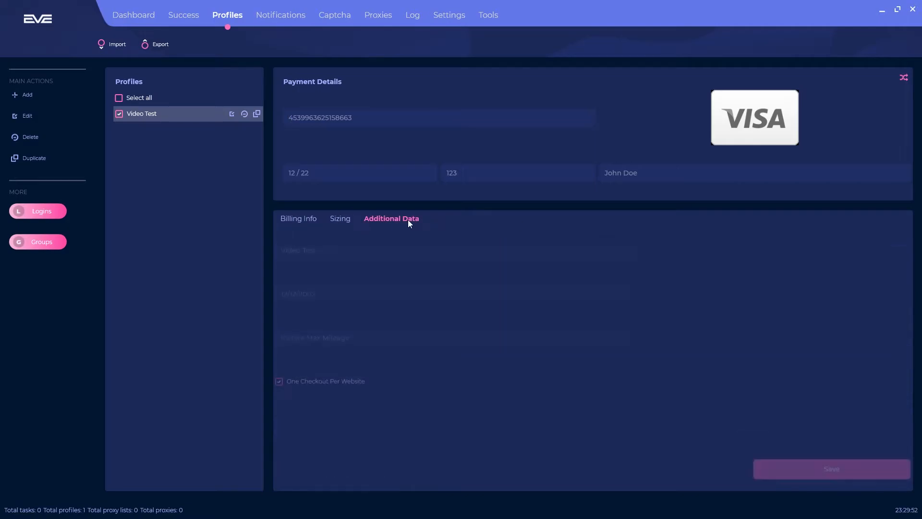
{"action": "left_click", "coordinate": [397, 257]}
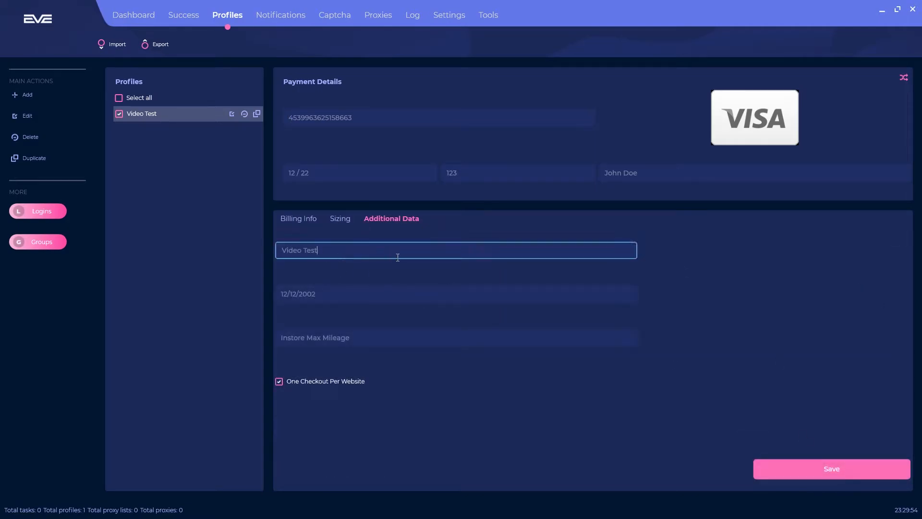
{"action": "type", "text": "."}
{"action": "left_click", "coordinate": [835, 473]}
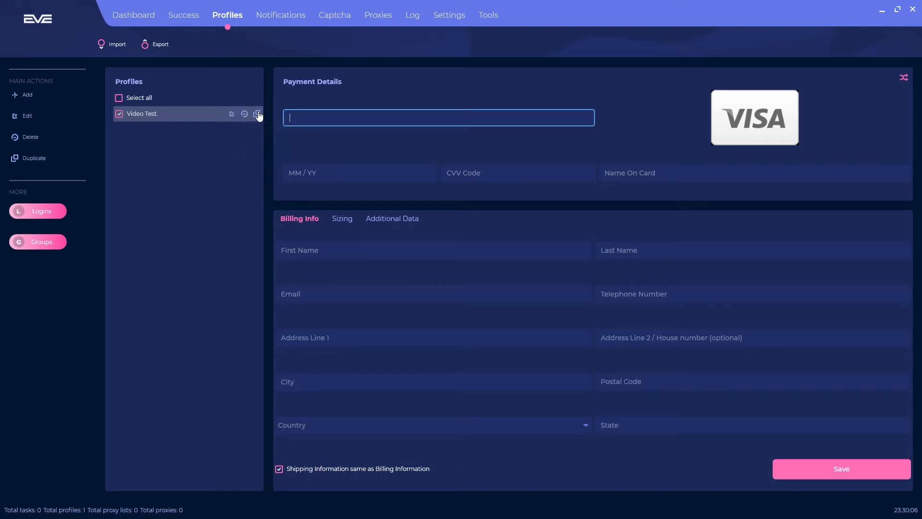
Duplicate 'Video Test.', delete the second copy with Yes, and reload 'Video Test.'
{"action": "left_click", "coordinate": [257, 115]}
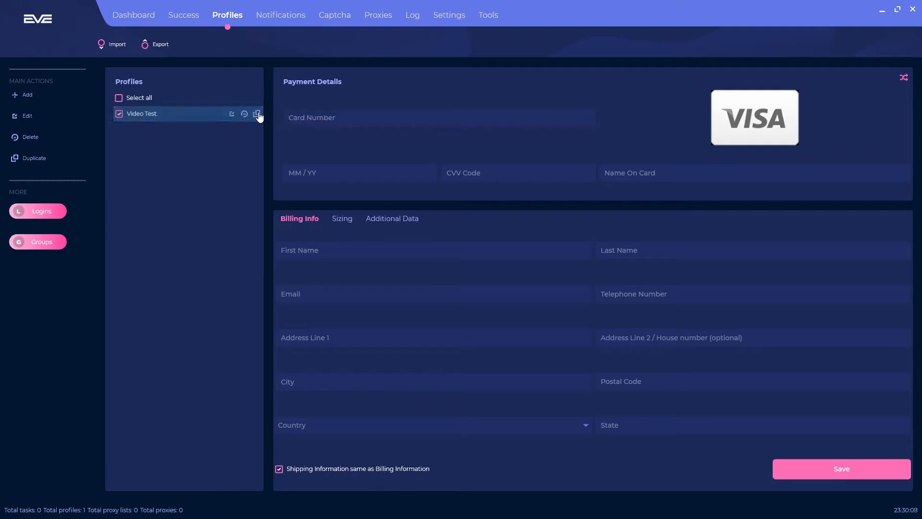
{"action": "left_click", "coordinate": [244, 129]}
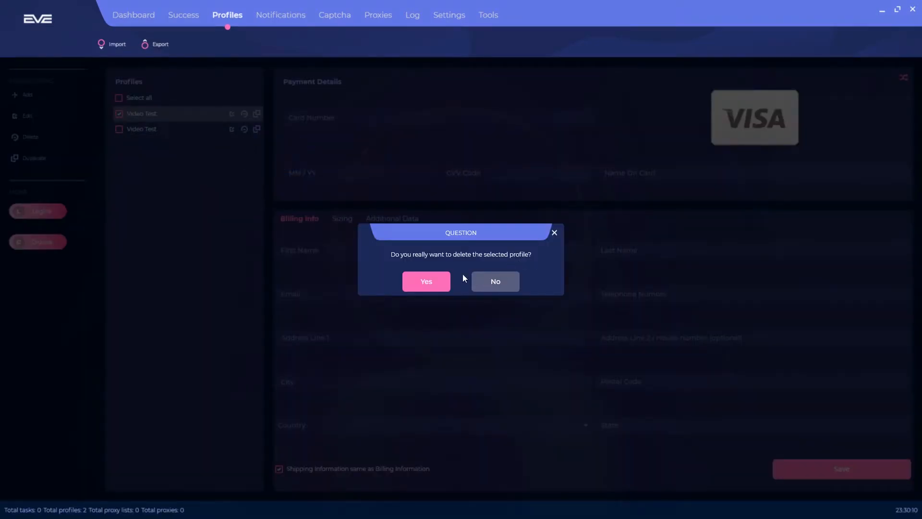
{"action": "left_click", "coordinate": [429, 279]}
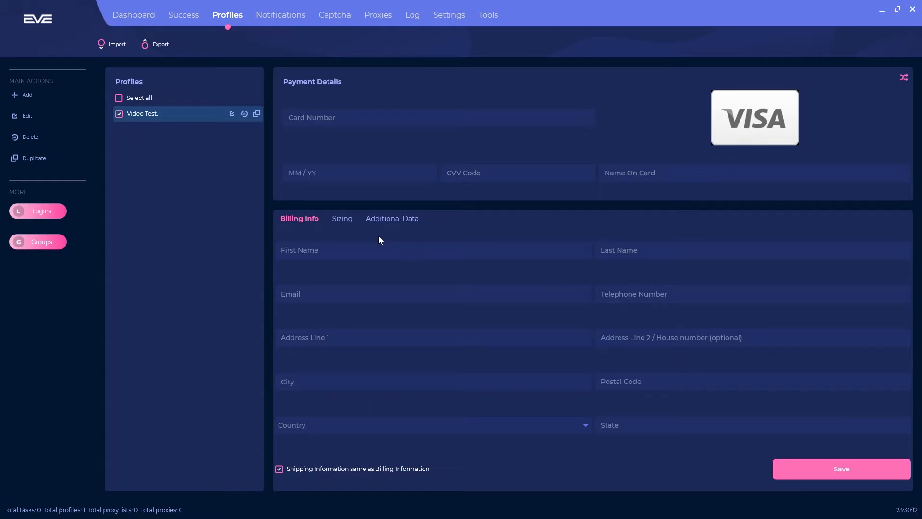
{"action": "left_click", "coordinate": [121, 118]}
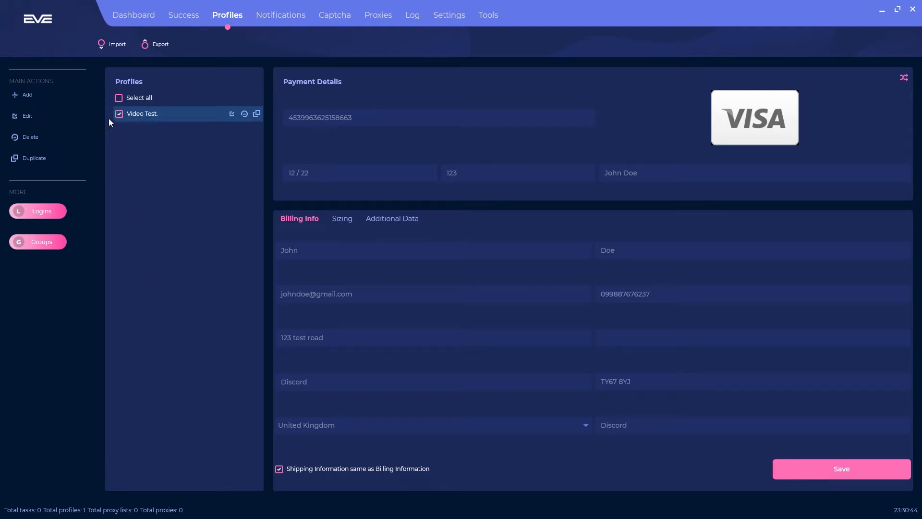
Reselect 'Video Test.' and review its Sizing, Additional Data and Billing tabs
{"action": "left_click", "coordinate": [36, 116]}
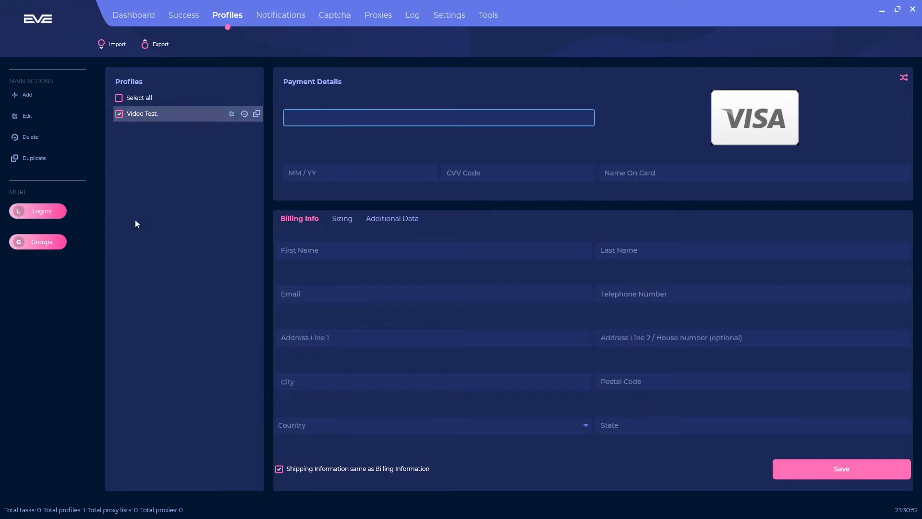
{"action": "left_click", "coordinate": [28, 118]}
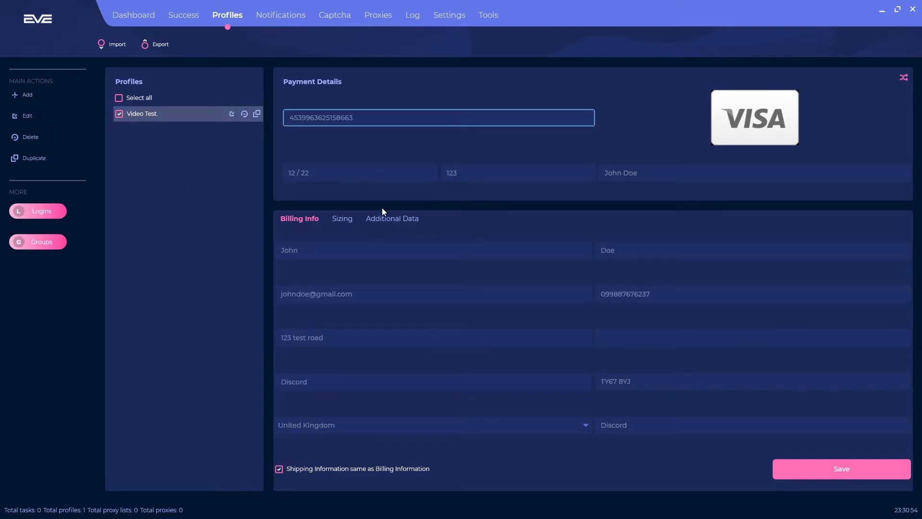
{"action": "left_click", "coordinate": [349, 220]}
{"action": "left_click", "coordinate": [379, 221]}
{"action": "left_click", "coordinate": [308, 220]}
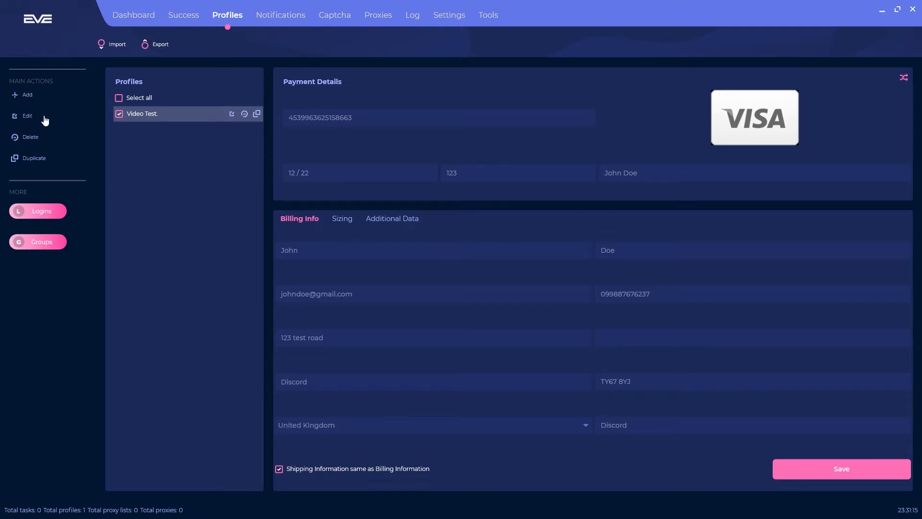
Duplicate 'Video Test.', dismiss a first delete prompt, then delete the second copy and confirm
{"action": "left_click", "coordinate": [40, 159]}
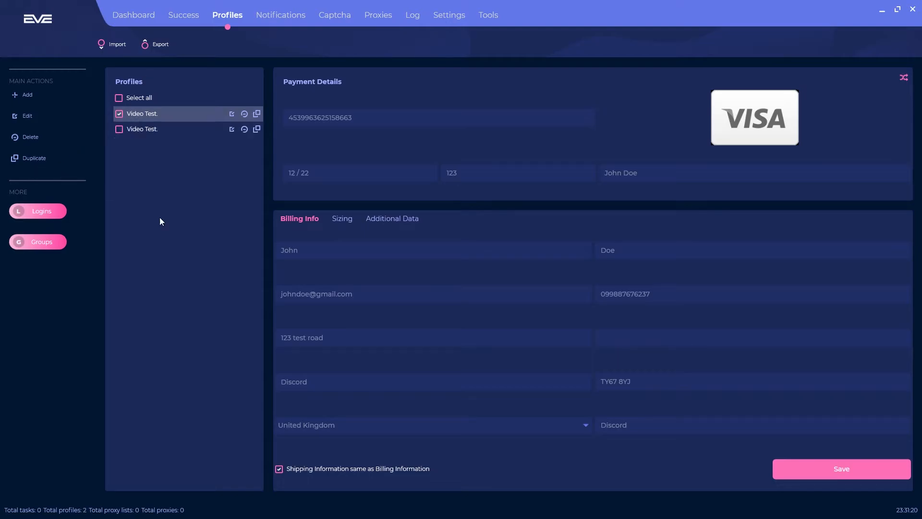
{"action": "left_click", "coordinate": [244, 129]}
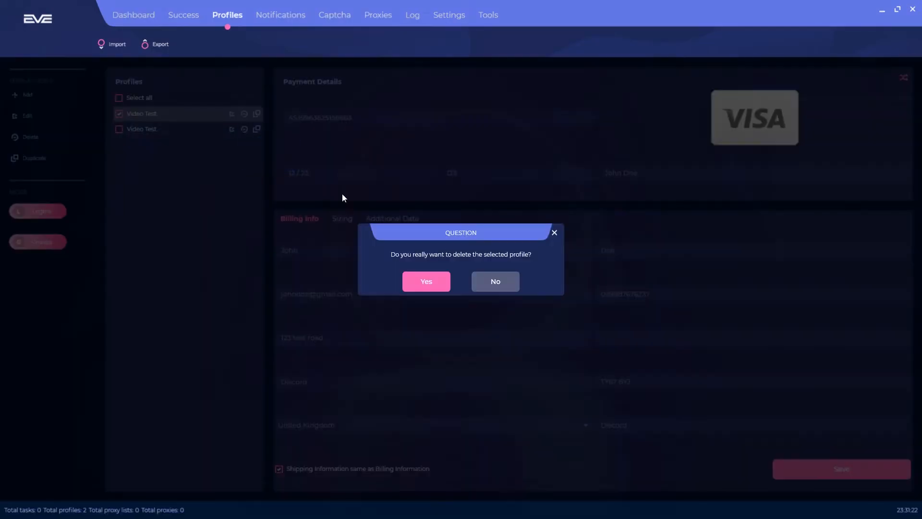
{"action": "left_click", "coordinate": [445, 277]}
{"action": "left_click", "coordinate": [64, 164]}
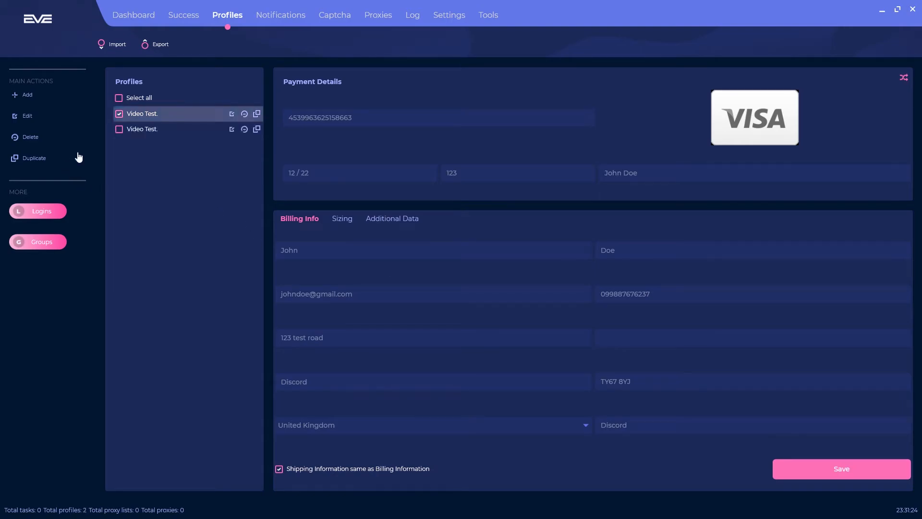
{"action": "left_click", "coordinate": [120, 128]}
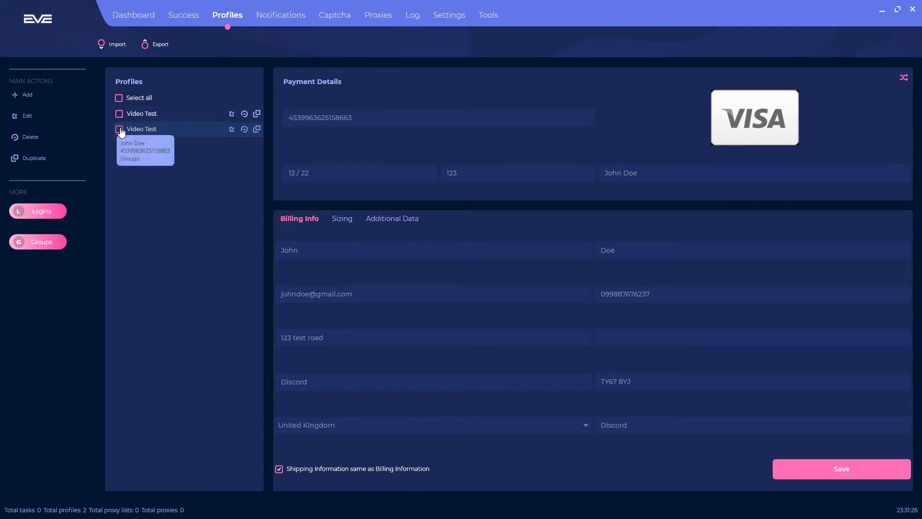
{"action": "left_click", "coordinate": [40, 139]}
{"action": "left_click", "coordinate": [427, 280]}
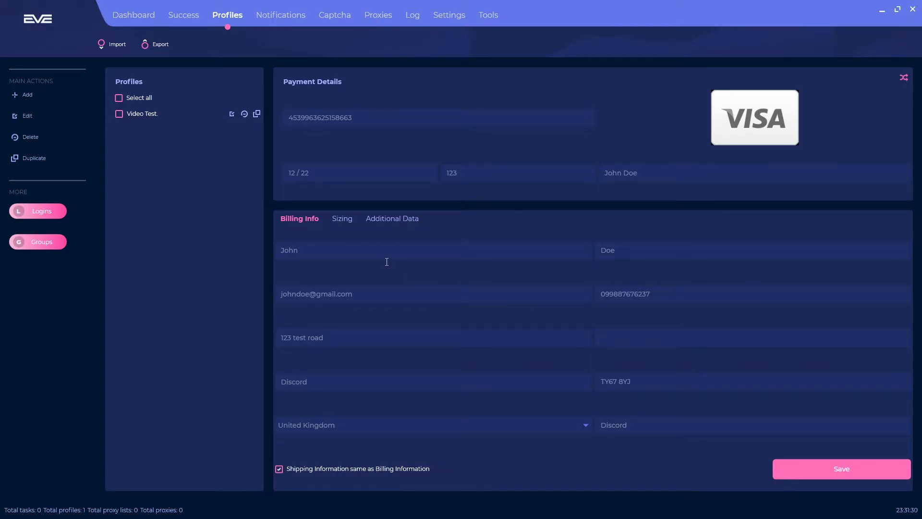
Add a username:password login for Abp Store to the login pool and save it
{"action": "left_click", "coordinate": [63, 211]}
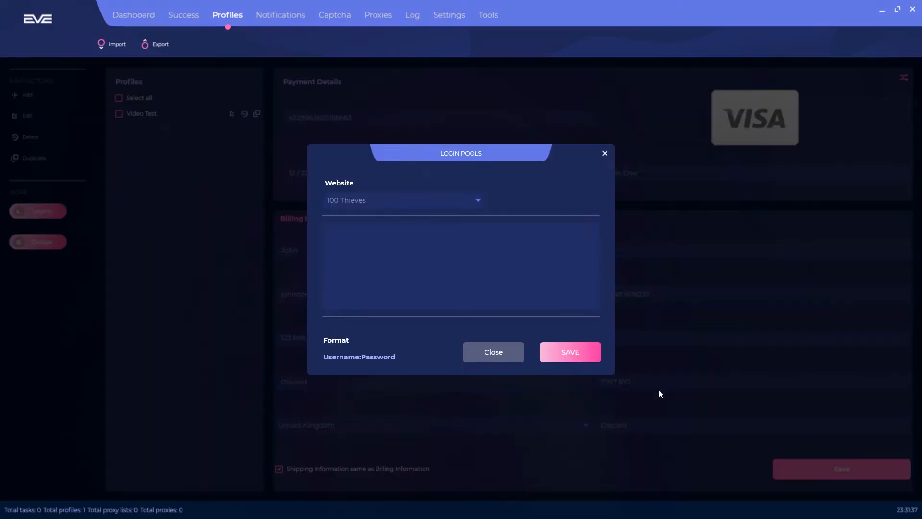
{"action": "left_click", "coordinate": [413, 201]}
{"action": "scroll", "coordinate": [465, 236], "scroll_direction": "down", "scroll_amount": 3}
{"action": "scroll", "coordinate": [403, 240], "scroll_direction": "down", "scroll_amount": 15}
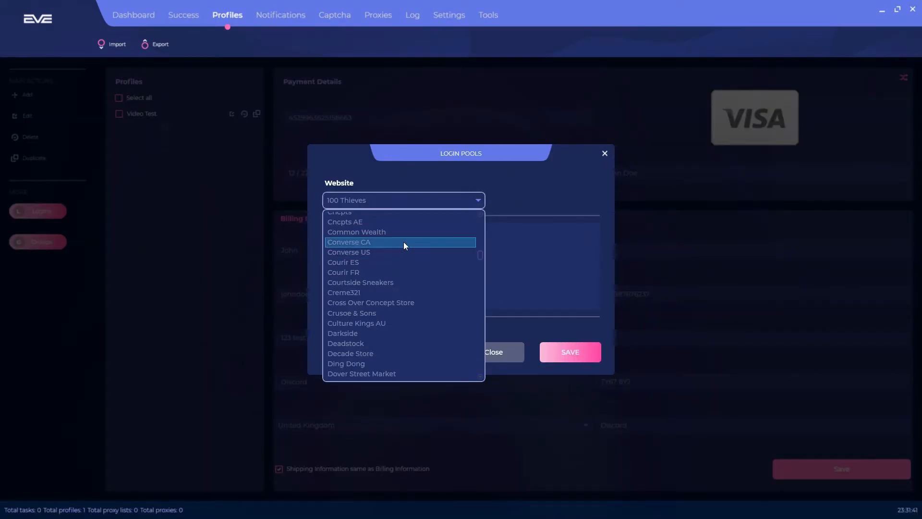
{"action": "scroll", "coordinate": [382, 247], "scroll_direction": "down", "scroll_amount": 20}
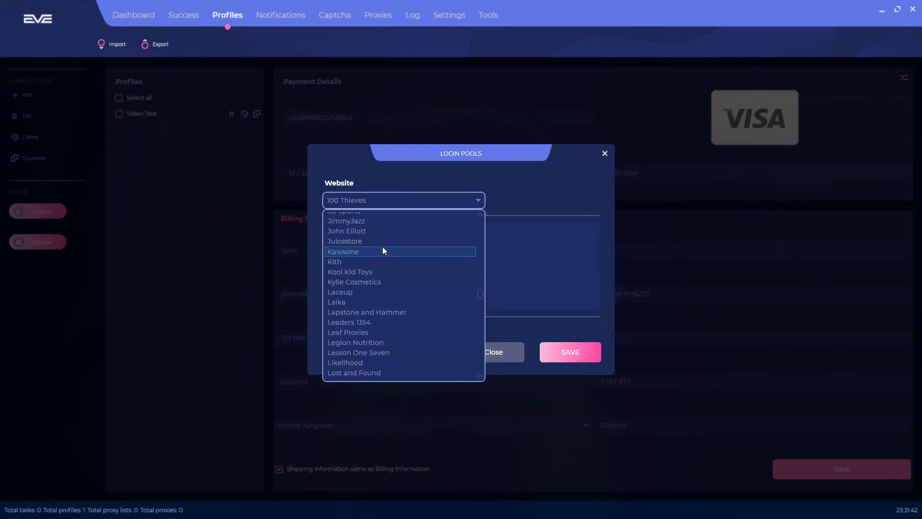
{"action": "scroll", "coordinate": [390, 239], "scroll_direction": "down", "scroll_amount": 5}
{"action": "scroll", "coordinate": [389, 235], "scroll_direction": "down", "scroll_amount": 10}
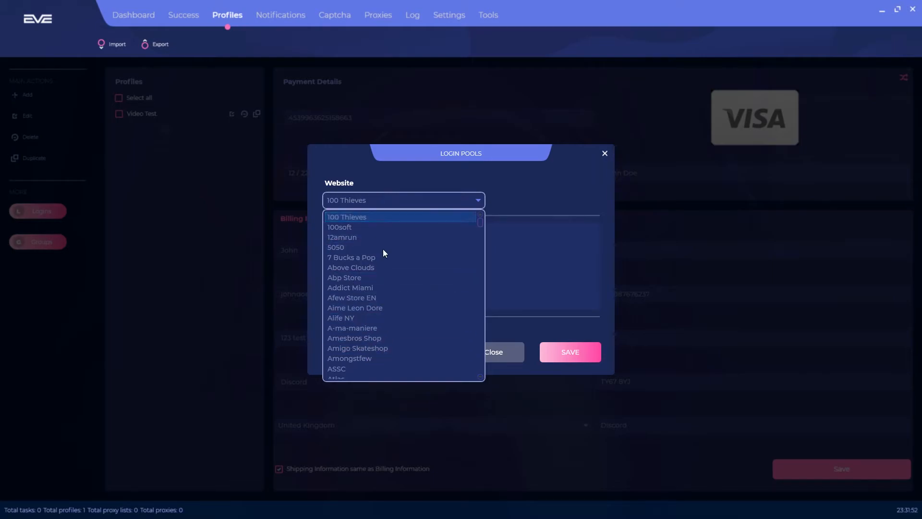
{"action": "left_click", "coordinate": [338, 278]}
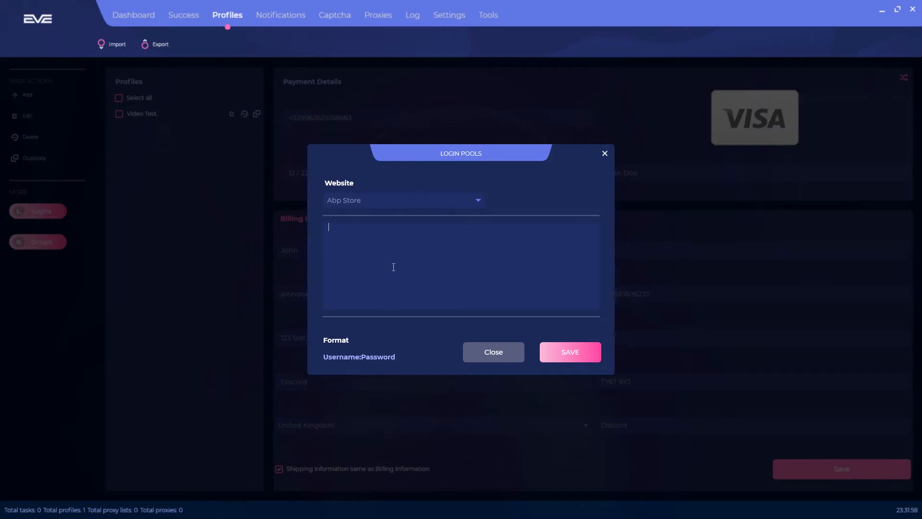
{"action": "key", "text": "BackSpace"}
{"action": "key", "text": "BackSpace"}
{"action": "type", "text": "ohndoe123:12345"}
{"action": "left_click_drag", "start_coordinate": [329, 227], "coordinate": [371, 231]}
{"action": "left_click", "coordinate": [597, 351]}
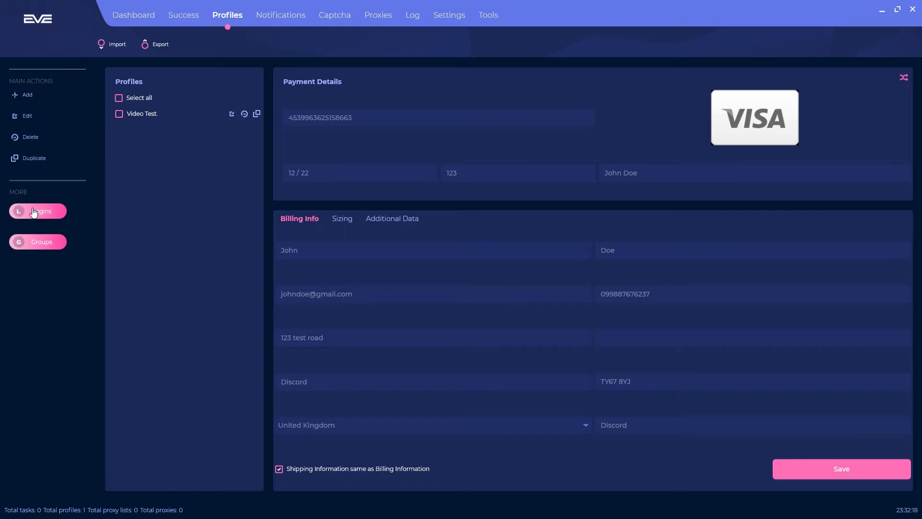
Reopen the login pools and confirm the Abp Store login is still saved
{"action": "left_click", "coordinate": [33, 214]}
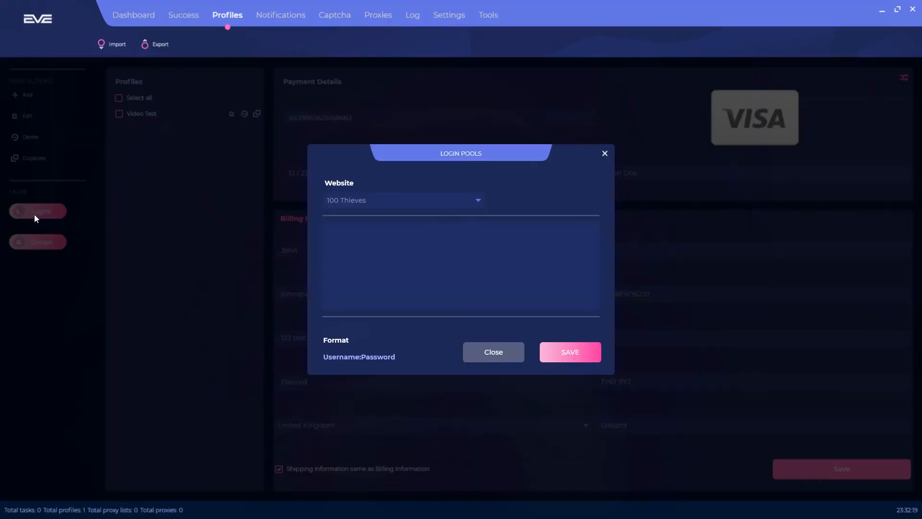
{"action": "left_click", "coordinate": [394, 203]}
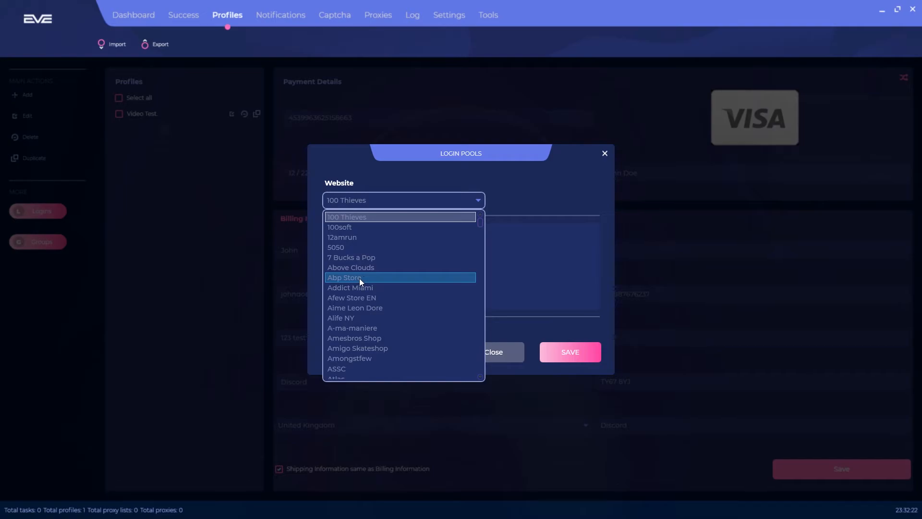
{"action": "left_click", "coordinate": [360, 277]}
{"action": "left_click_drag", "start_coordinate": [426, 225], "coordinate": [310, 222]}
{"action": "left_click", "coordinate": [389, 228]}
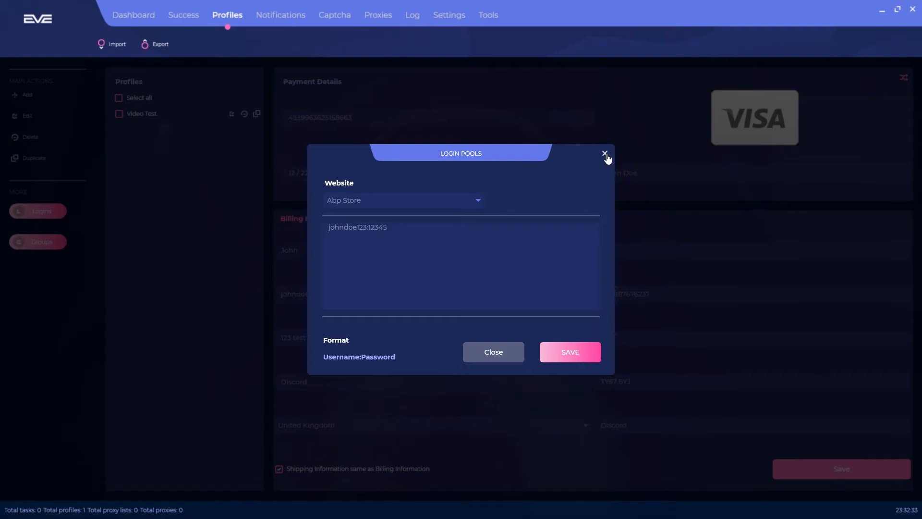
Delete the testing 123 profile group and save the group list
{"action": "left_click", "coordinate": [605, 154]}
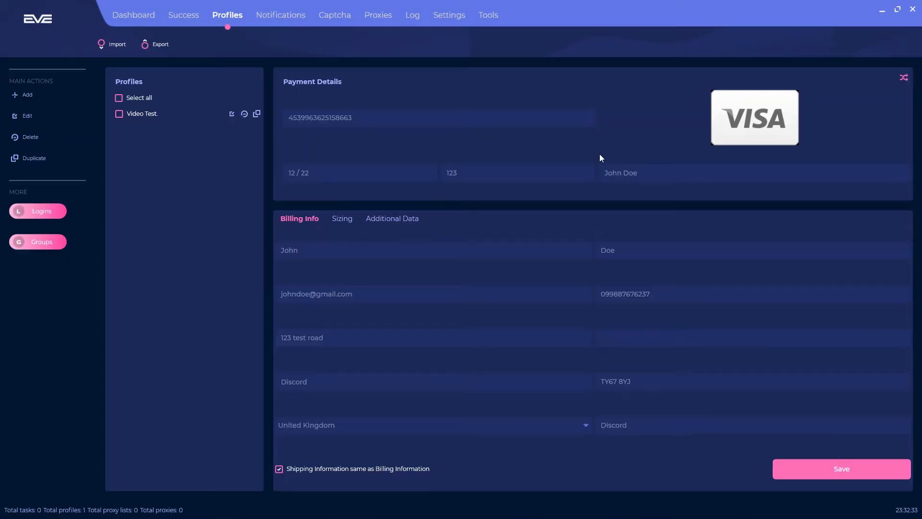
{"action": "left_click", "coordinate": [59, 245]}
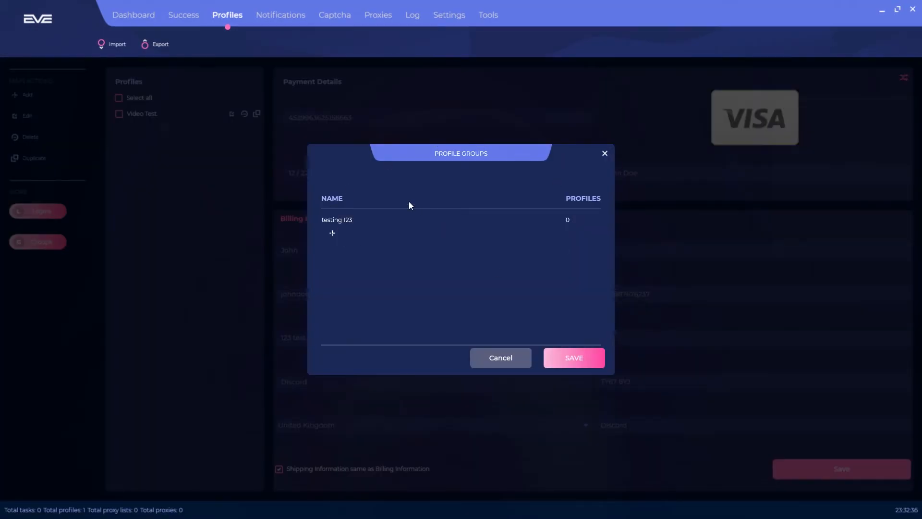
{"action": "key", "text": "Delete"}
{"action": "left_click", "coordinate": [566, 359]}
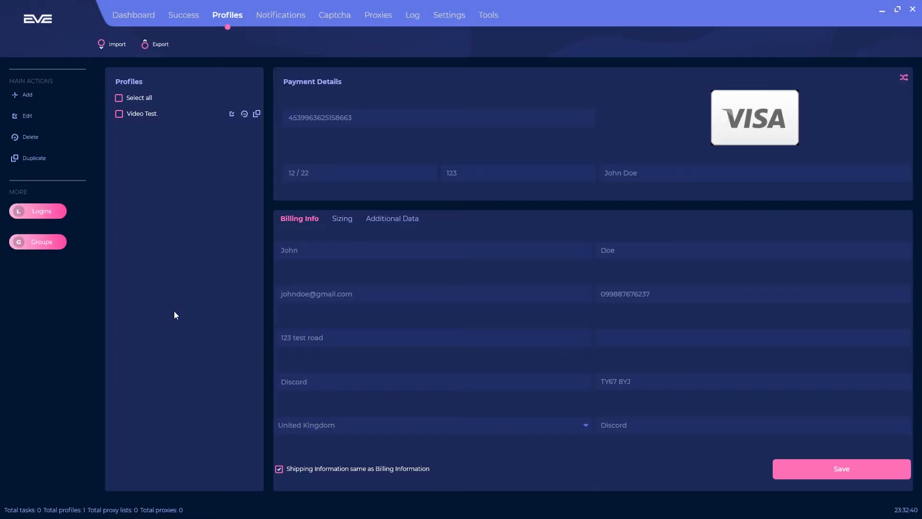
Add a new profile group named 'Video Group'
{"action": "left_click", "coordinate": [41, 244]}
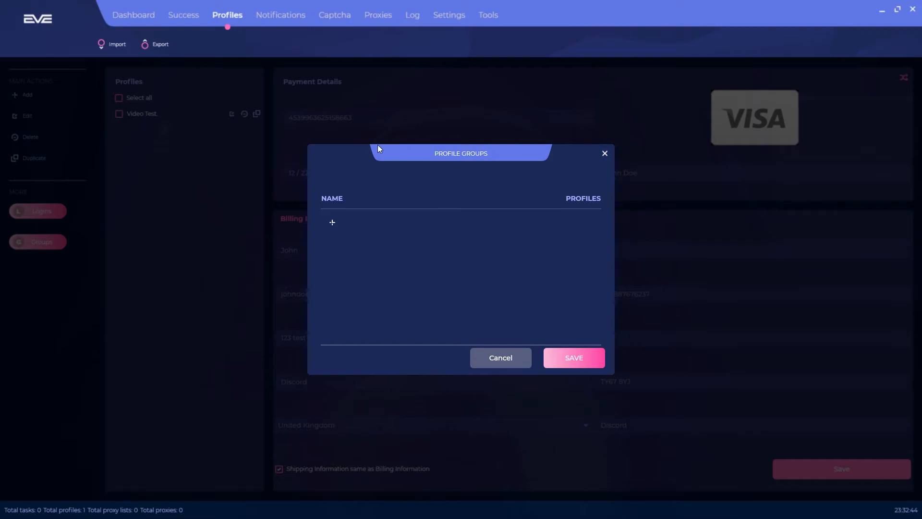
{"action": "left_click", "coordinate": [333, 223]}
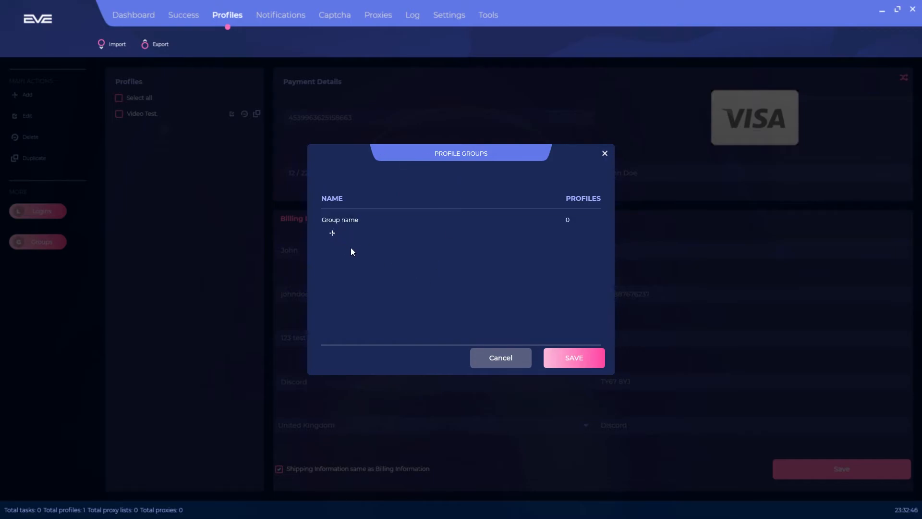
{"action": "double_click", "coordinate": [336, 218]}
{"action": "type", "text": "V"}
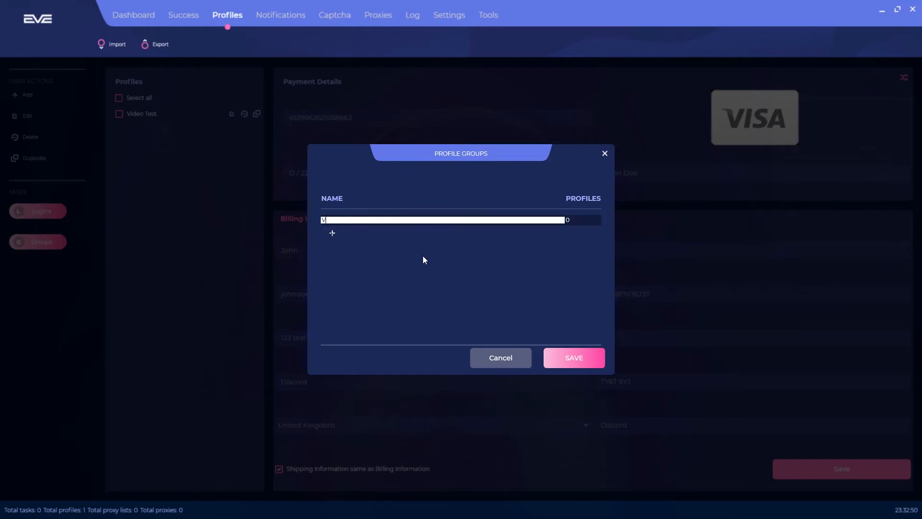
{"action": "type", "text": "ideo Group"}
{"action": "key", "text": "Return"}
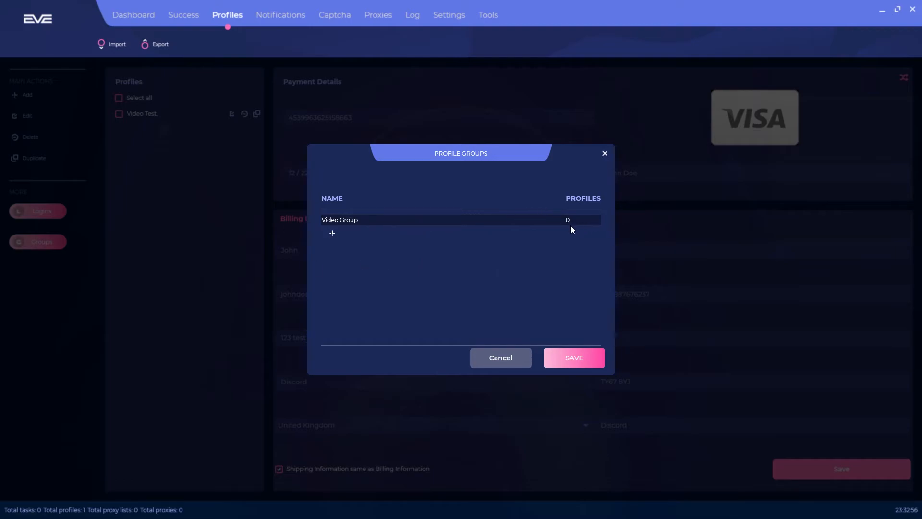
Save the new Video Group and confirm it appears in the profile groups
{"action": "left_click", "coordinate": [573, 355]}
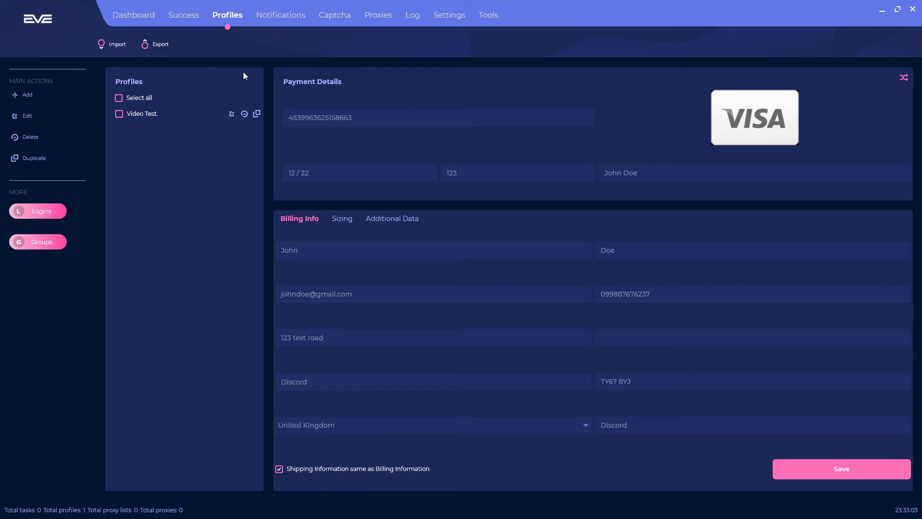
{"action": "left_click", "coordinate": [44, 251]}
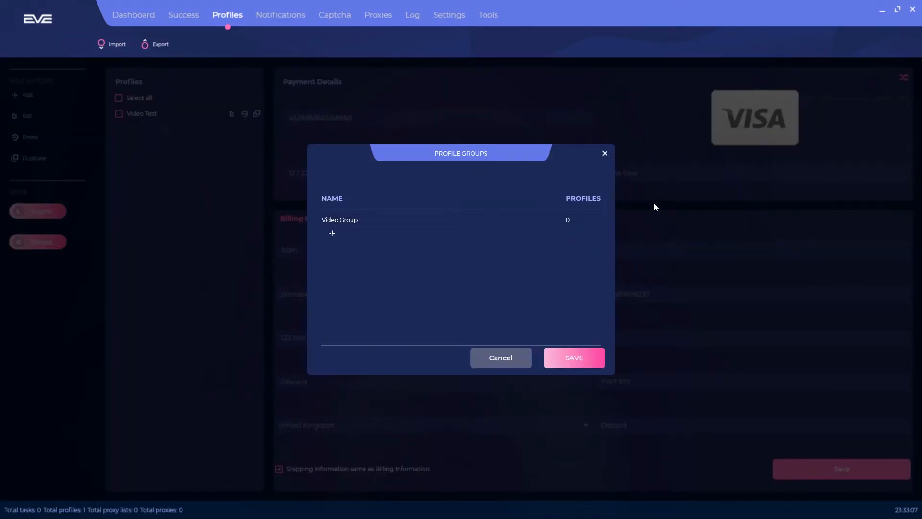
{"action": "left_click", "coordinate": [605, 154]}
Assign the Video Test profile to Video Group and begin the XML export
{"action": "left_click", "coordinate": [161, 113]}
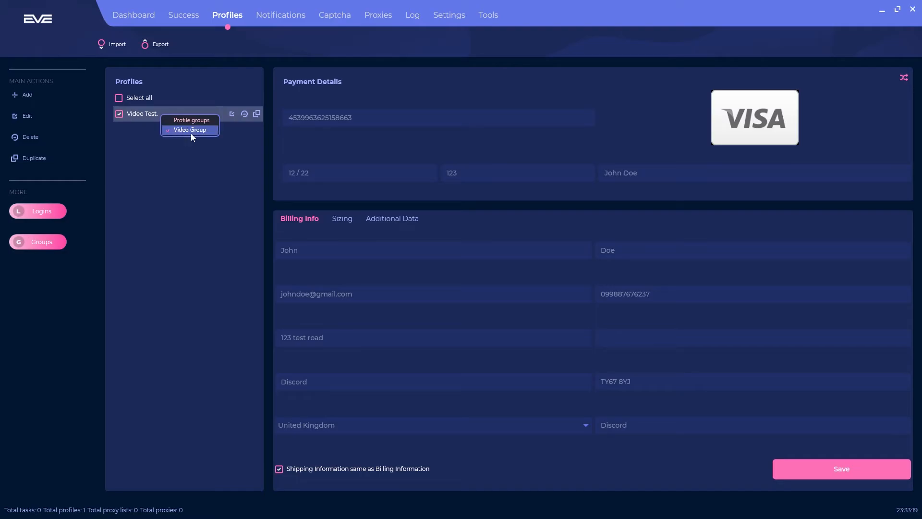
{"action": "left_click", "coordinate": [54, 245]}
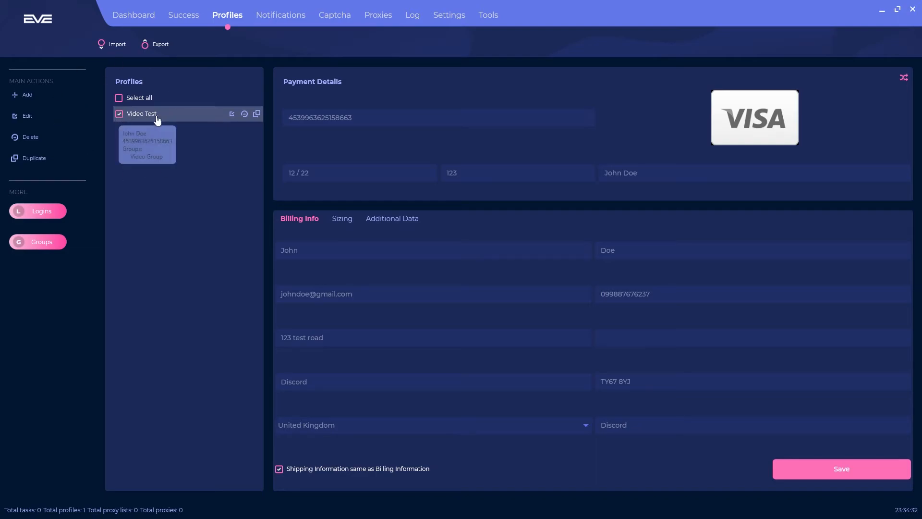
{"action": "left_click", "coordinate": [155, 44]}
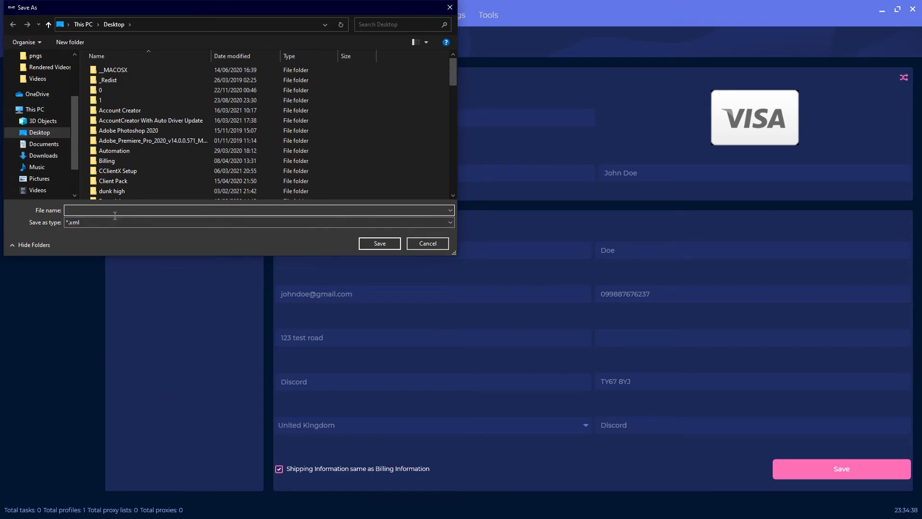
Save the export as 'Video Test Export' on the Desktop and dismiss the success message
{"action": "type", "text": "Video Te"}
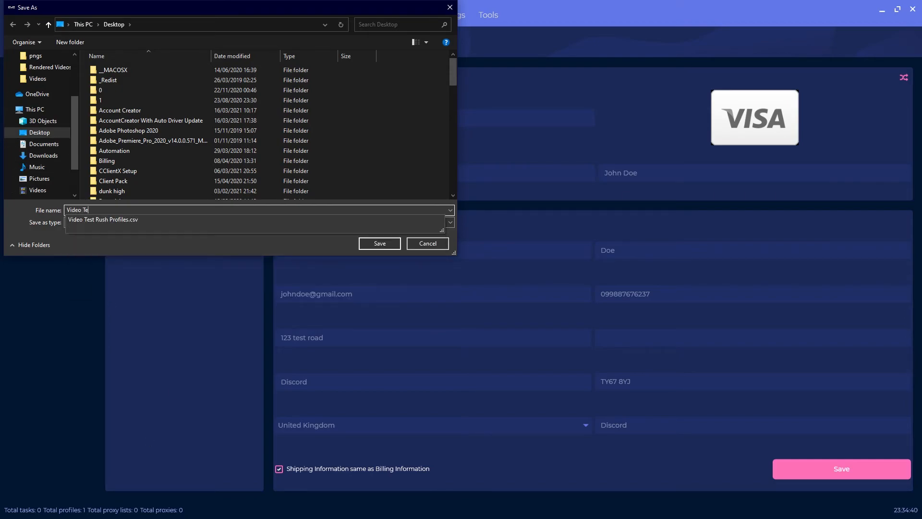
{"action": "type", "text": "st Export"}
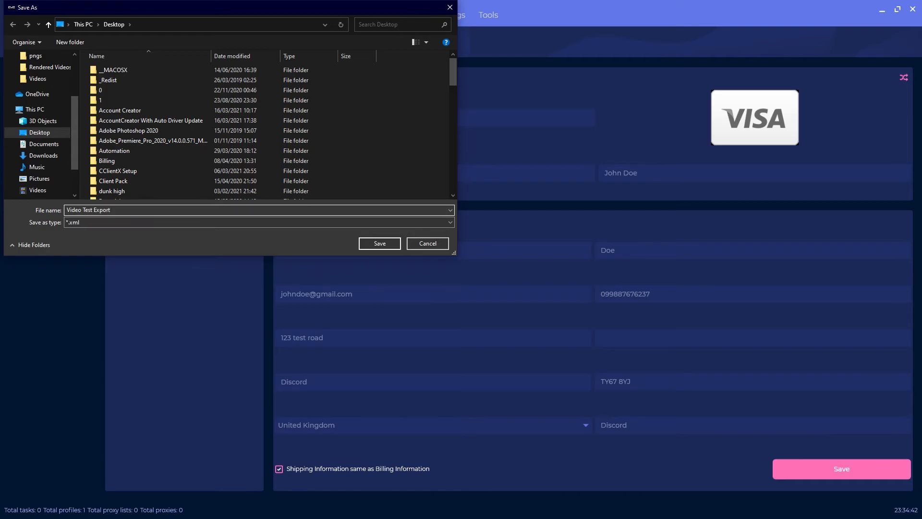
{"action": "key", "text": "Return"}
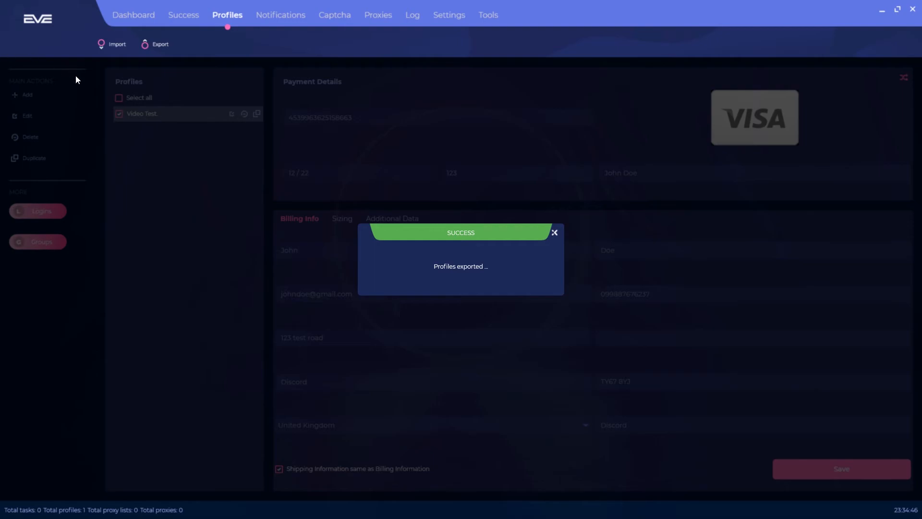
{"action": "left_click", "coordinate": [555, 233]}
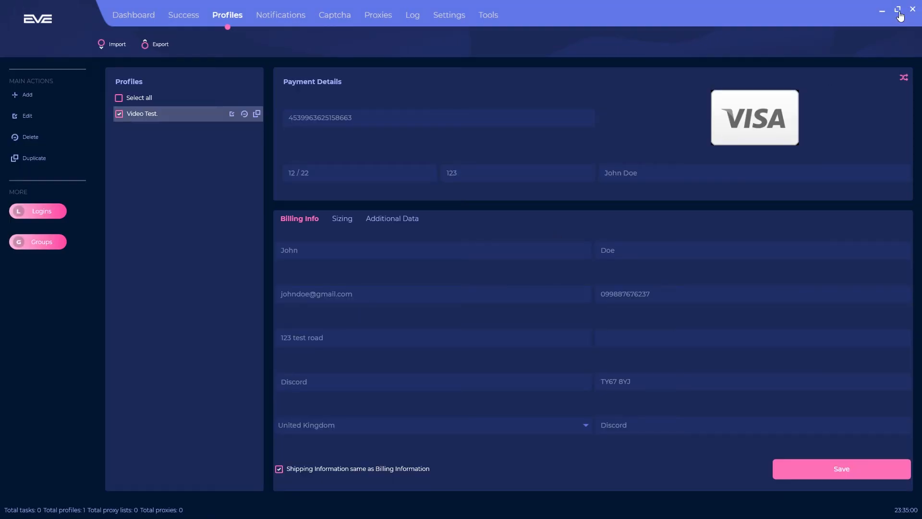
Arrange the exported XML file on the desktop, then delete the Video Test profile
{"action": "left_click", "coordinate": [897, 11]}
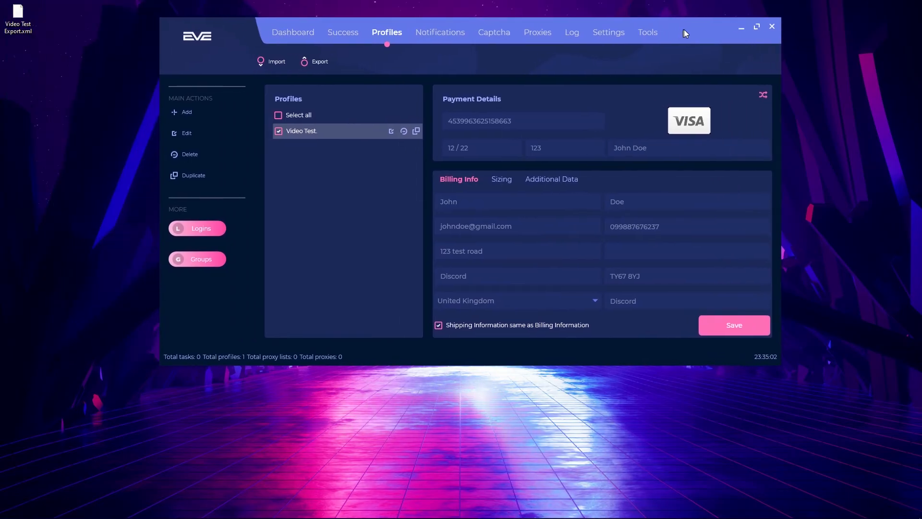
{"action": "left_click_drag", "start_coordinate": [18, 14], "coordinate": [55, 93]}
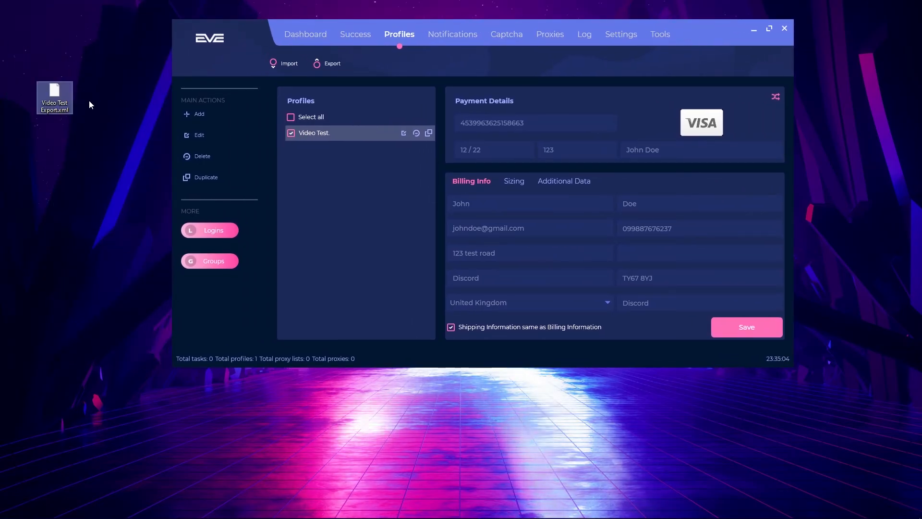
{"action": "left_click_drag", "start_coordinate": [24, 59], "coordinate": [91, 110]}
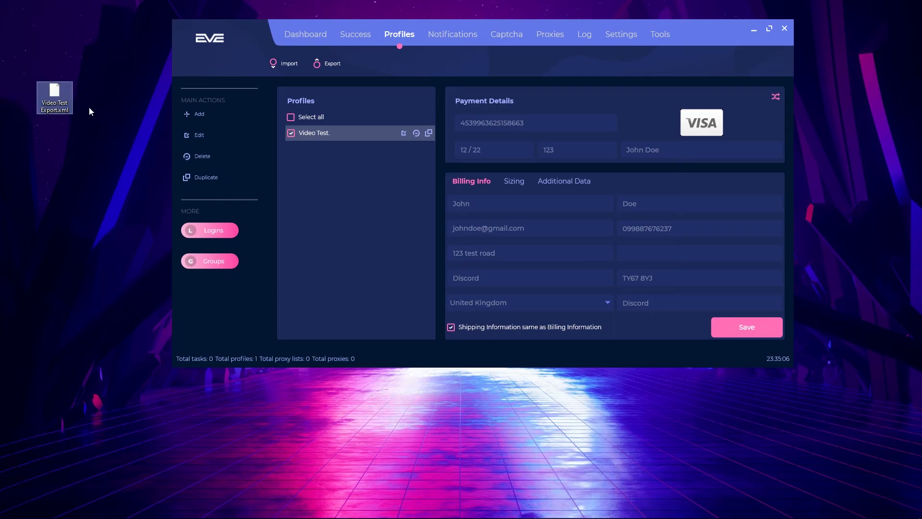
{"action": "left_click", "coordinate": [27, 47]}
{"action": "left_click_drag", "start_coordinate": [21, 58], "coordinate": [96, 122]}
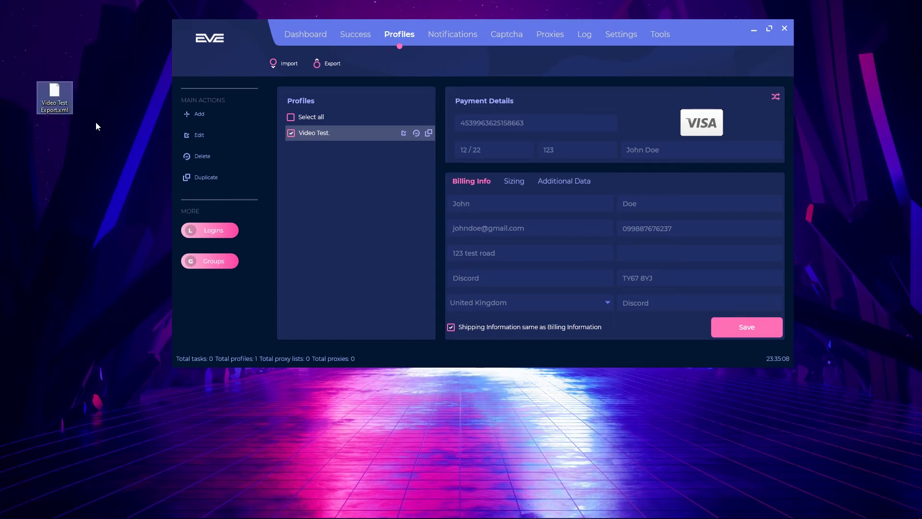
{"action": "left_click", "coordinate": [36, 69]}
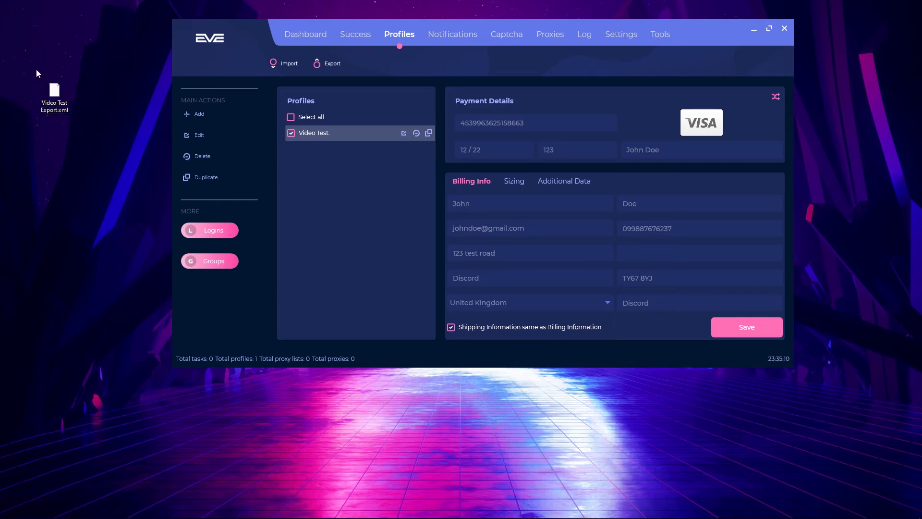
{"action": "left_click_drag", "start_coordinate": [55, 95], "coordinate": [88, 109]}
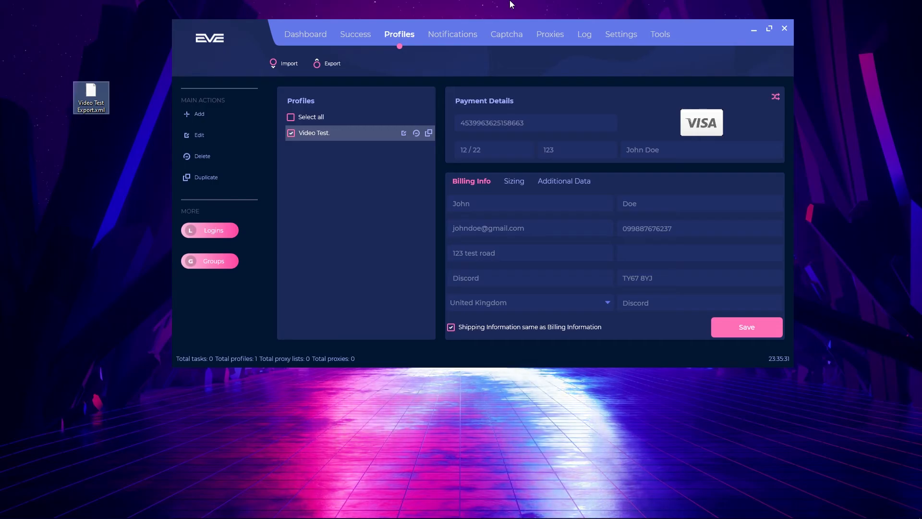
{"action": "left_click", "coordinate": [202, 156]}
{"action": "left_click", "coordinate": [434, 279]}
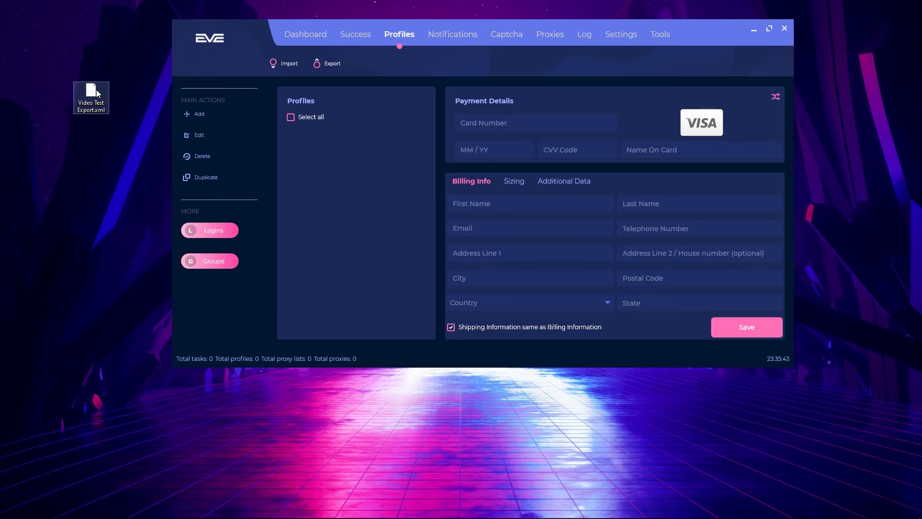
Import Video Test Export.xml and dismiss the success message
{"action": "left_click", "coordinate": [285, 62]}
{"action": "left_click_drag", "start_coordinate": [454, 44], "coordinate": [475, 38]}
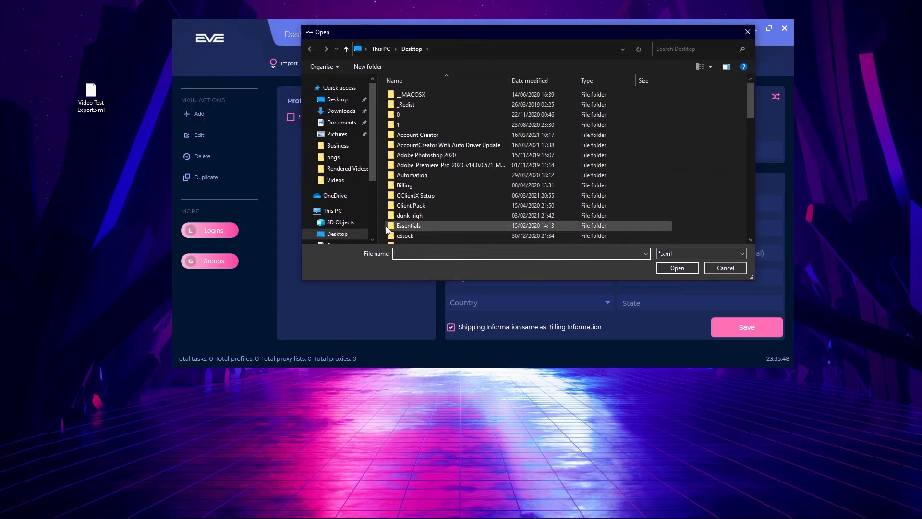
{"action": "type", "text": "Vide"}
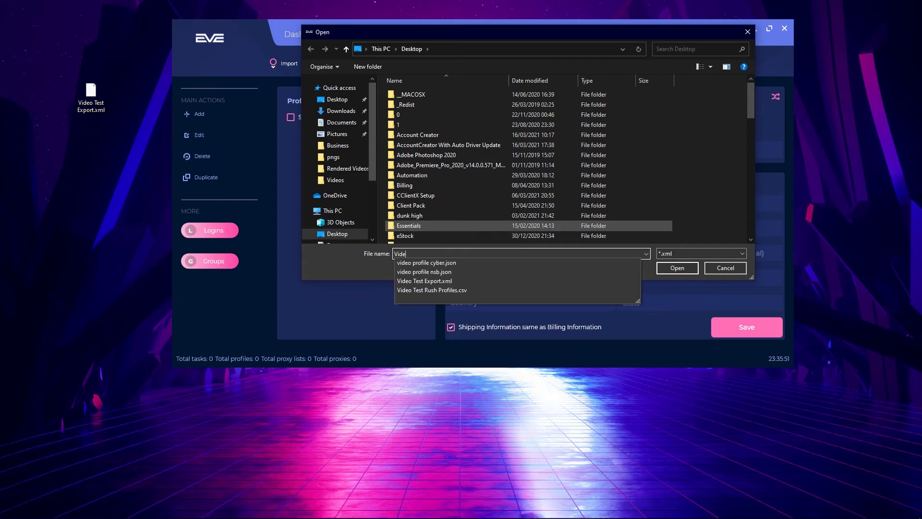
{"action": "type", "text": "o Test"}
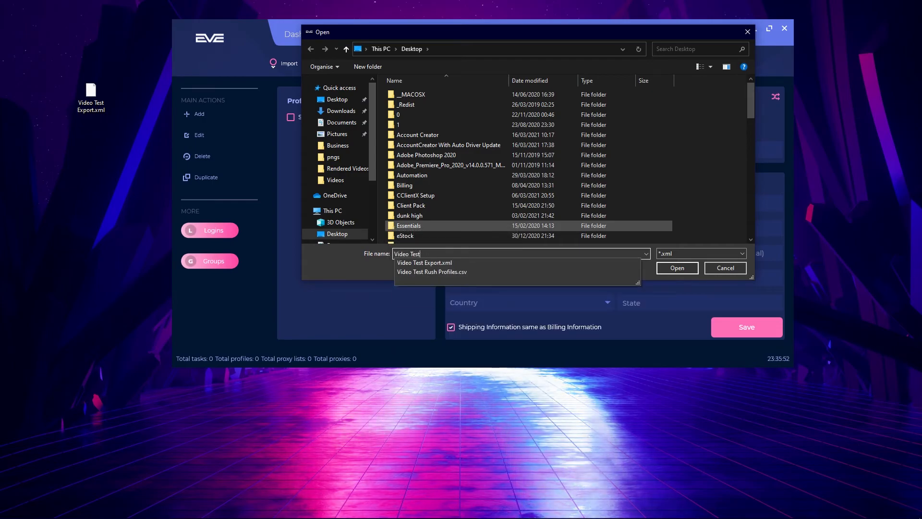
{"action": "key", "text": "Down"}
{"action": "key", "text": "Return"}
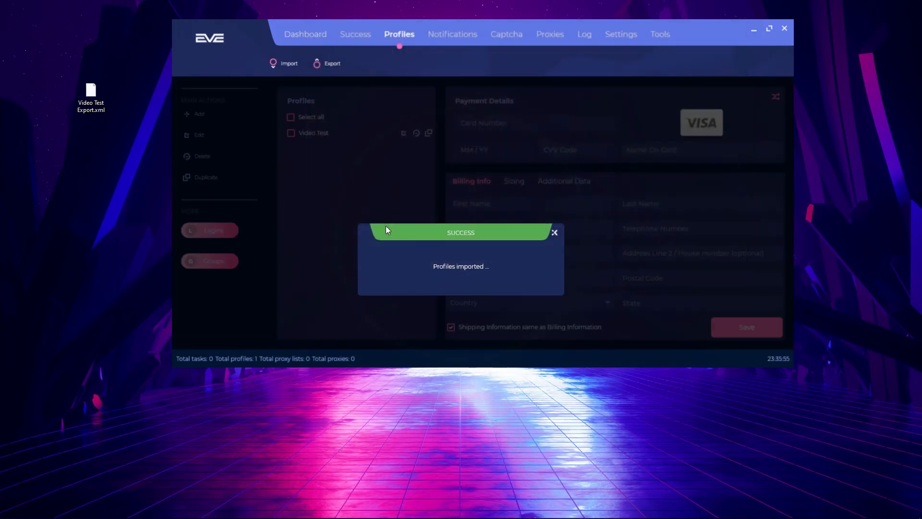
{"action": "left_click", "coordinate": [555, 233]}
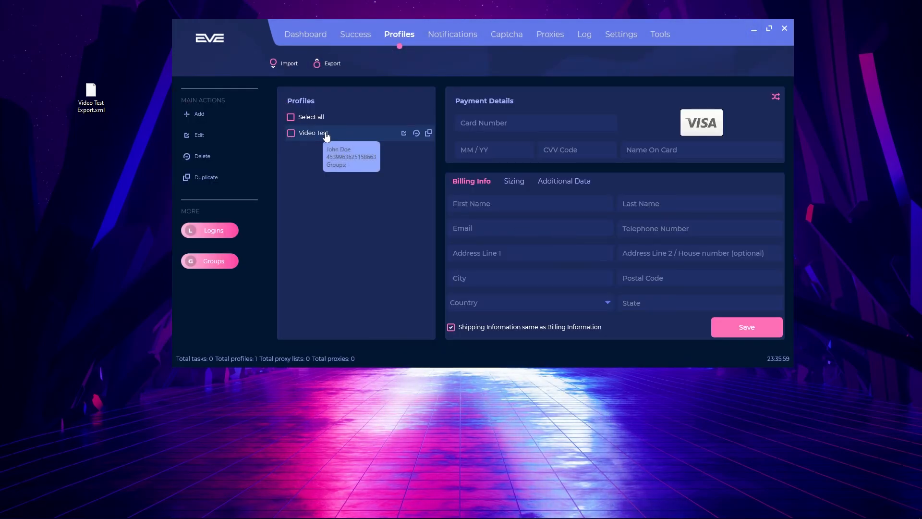
Open the imported Video Test profile and review its Sizing, Billing Info and Additional Data tabs
{"action": "left_click", "coordinate": [350, 138]}
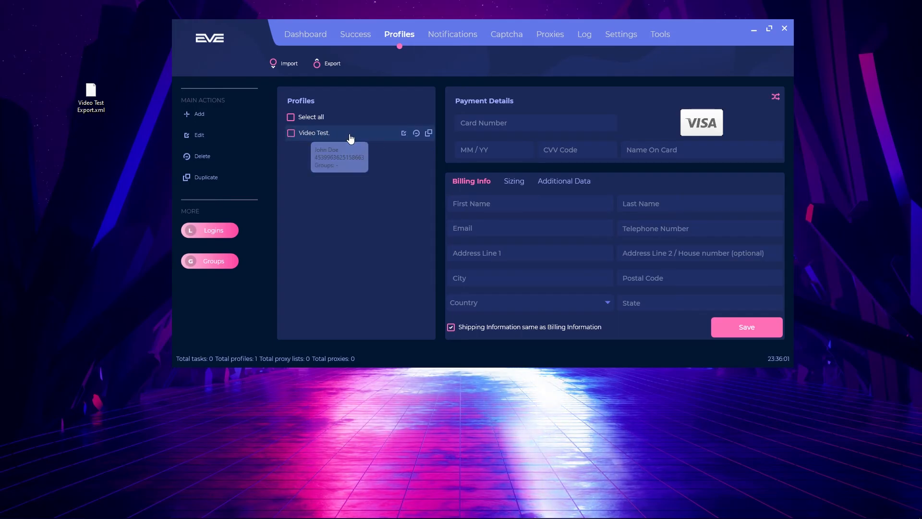
{"action": "left_click", "coordinate": [404, 133]}
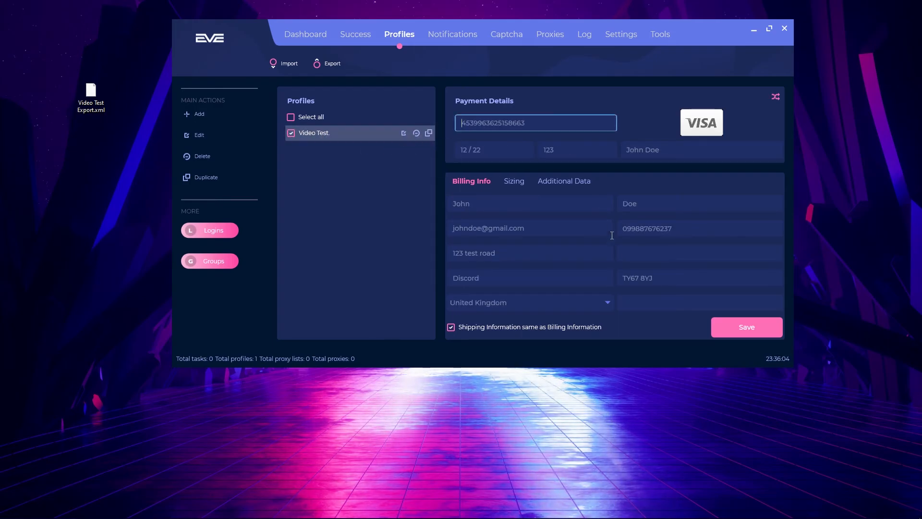
{"action": "left_click", "coordinate": [514, 180]}
{"action": "left_click", "coordinate": [565, 181]}
{"action": "left_click", "coordinate": [470, 179]}
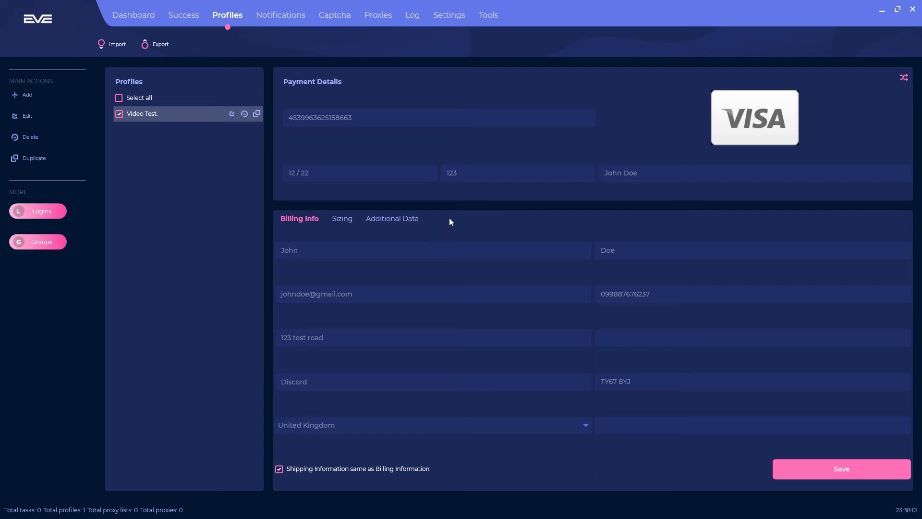
{"action": "left_click", "coordinate": [395, 219]}
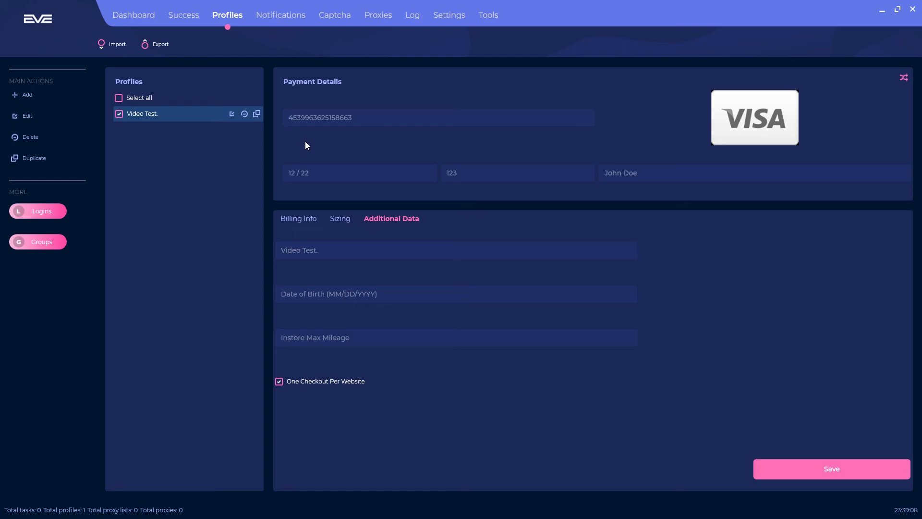
Duplicate the Video Test profile and rename the copy 'Video Test - Shoes'
{"action": "left_click", "coordinate": [257, 114]}
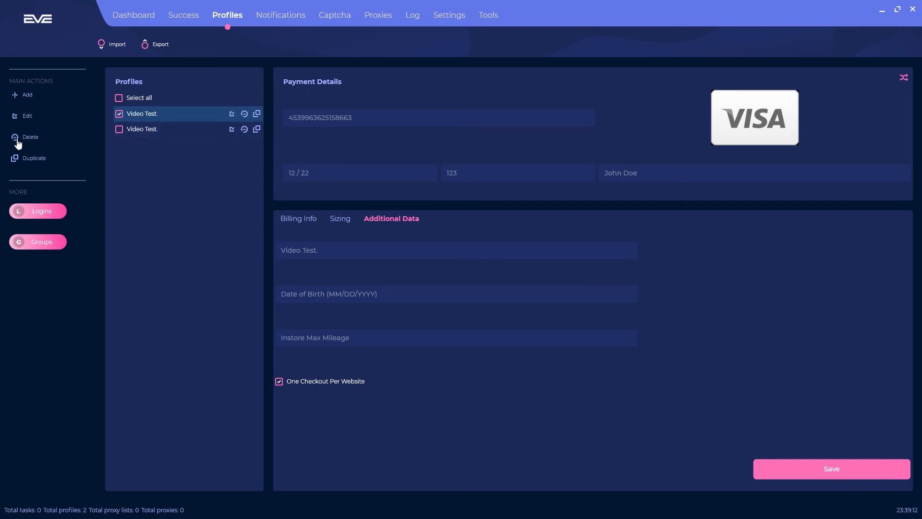
{"action": "left_click", "coordinate": [119, 114]}
{"action": "left_click", "coordinate": [169, 129]}
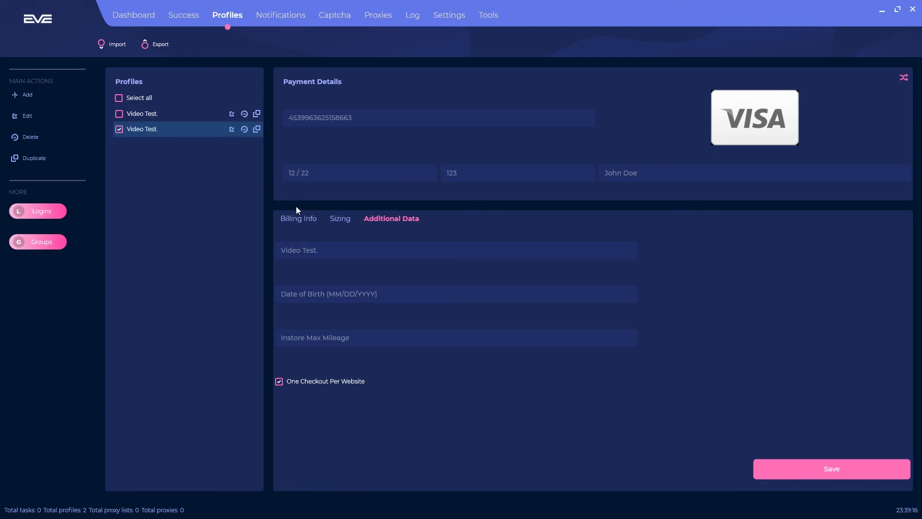
{"action": "left_click", "coordinate": [352, 256]}
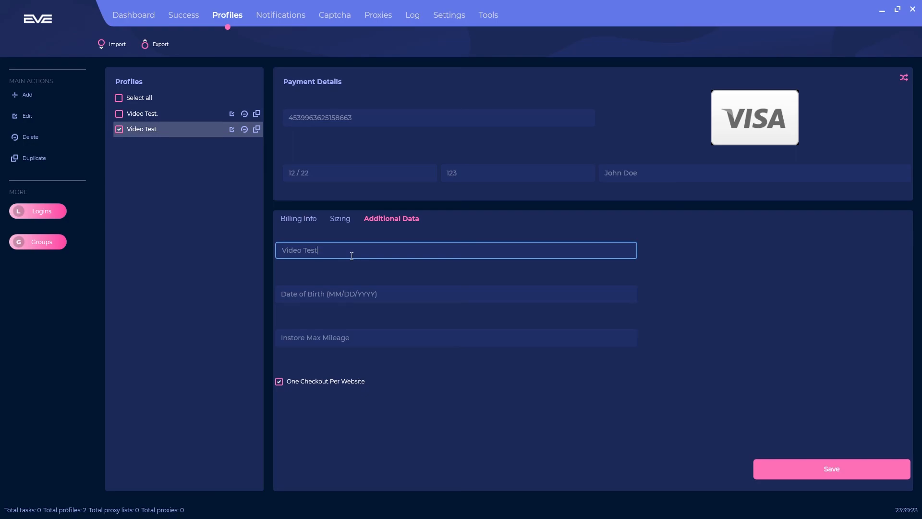
{"action": "type", "text": "- Shoes"}
{"action": "left_click", "coordinate": [820, 471]}
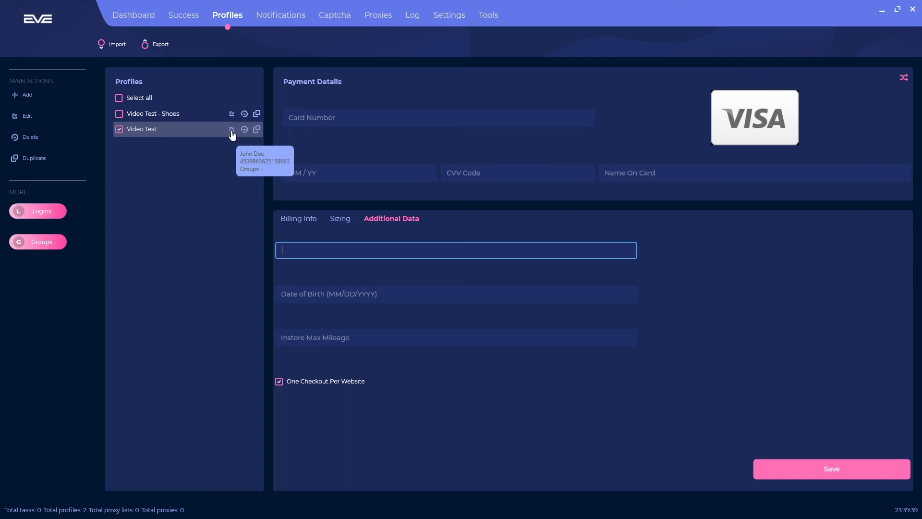
Rename the other Video Test profile to 'Video Test - T Shirt' and save it
{"action": "left_click", "coordinate": [233, 130]}
{"action": "left_click", "coordinate": [405, 219]}
{"action": "key", "text": "BackSpace"}
{"action": "type", "text": "- "}
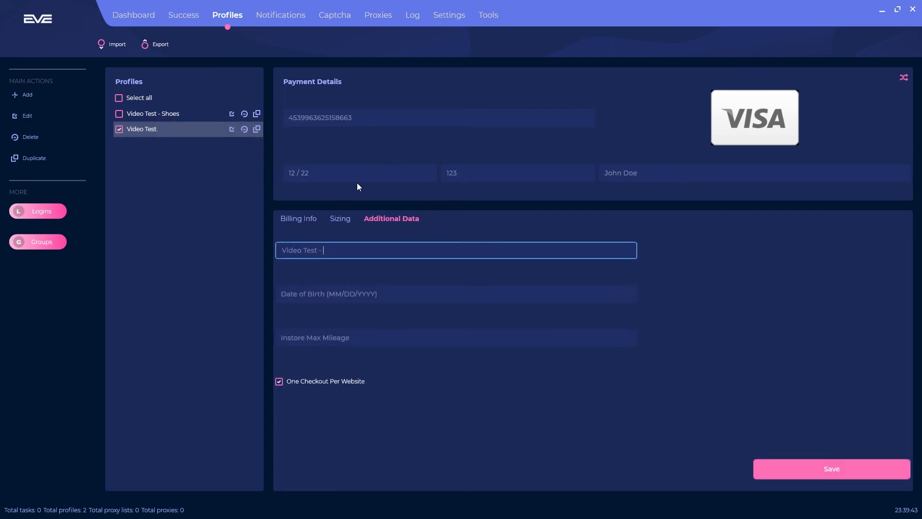
{"action": "type", "text": "T Shirt"}
{"action": "left_click", "coordinate": [876, 473]}
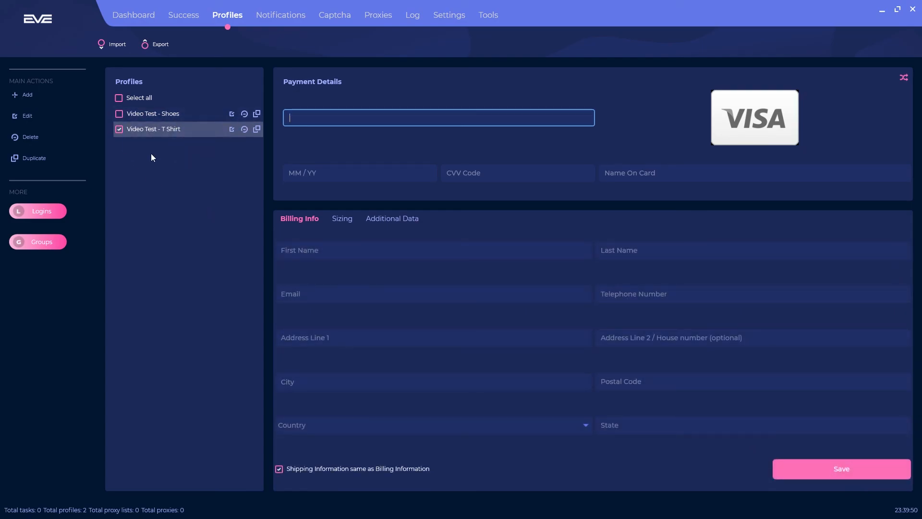
{"action": "left_click", "coordinate": [404, 222]}
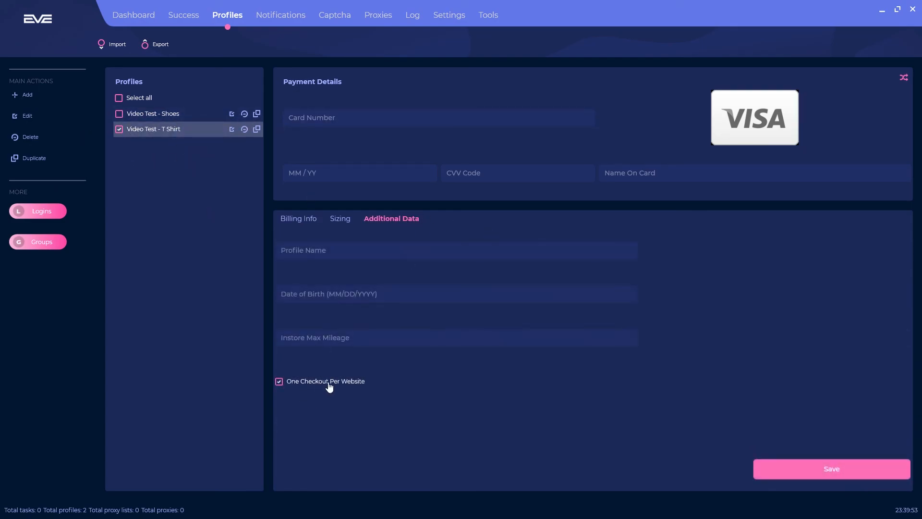